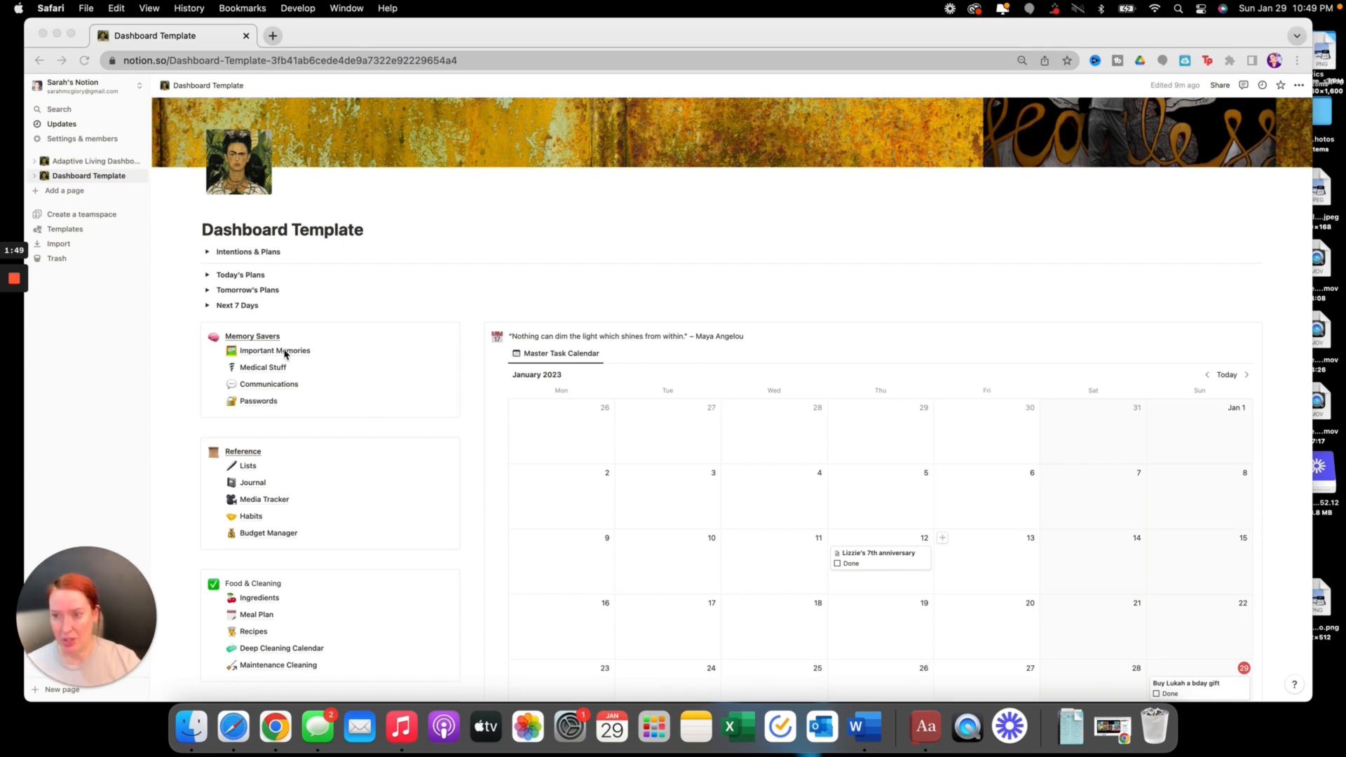
# Open the Important Memories page and add an entry named "Replaced AC" dated January 29, 2021
pyautogui.click(339, 354)
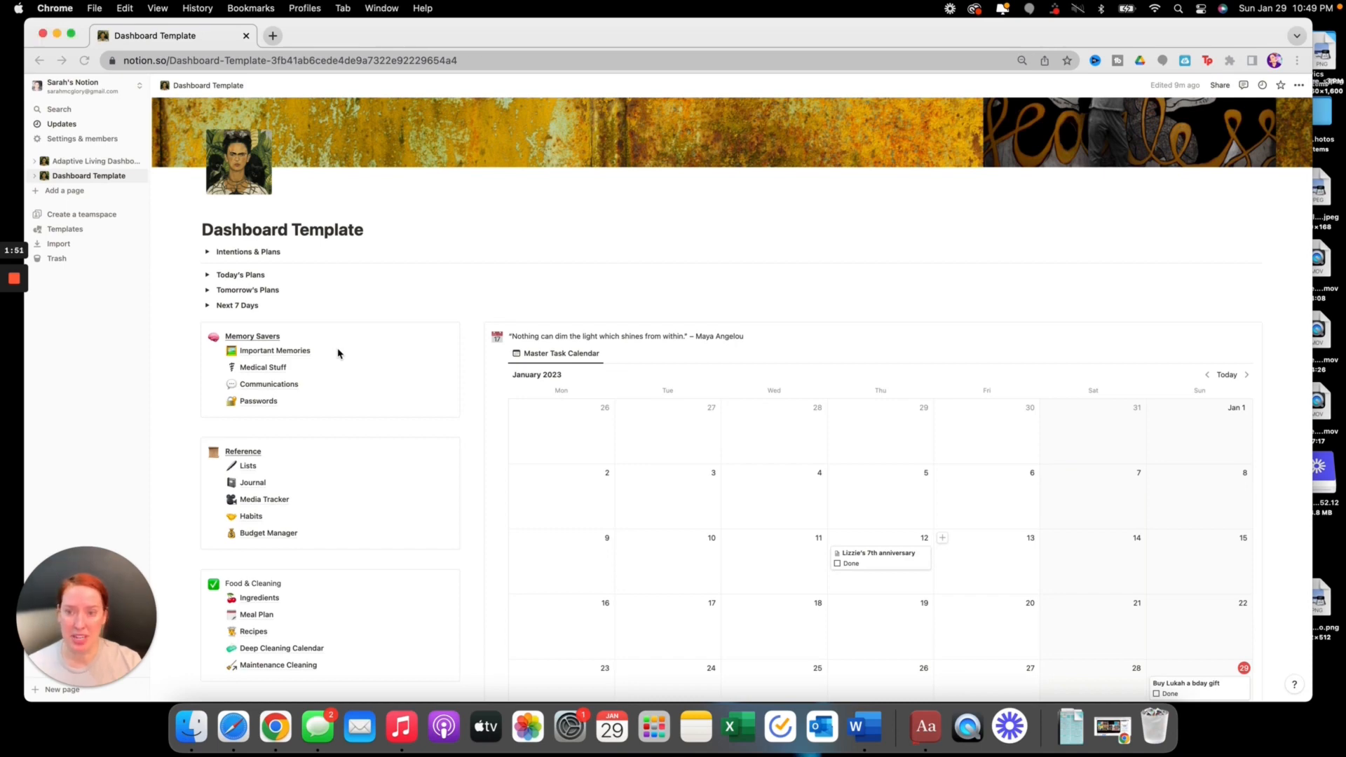
pyautogui.click(295, 351)
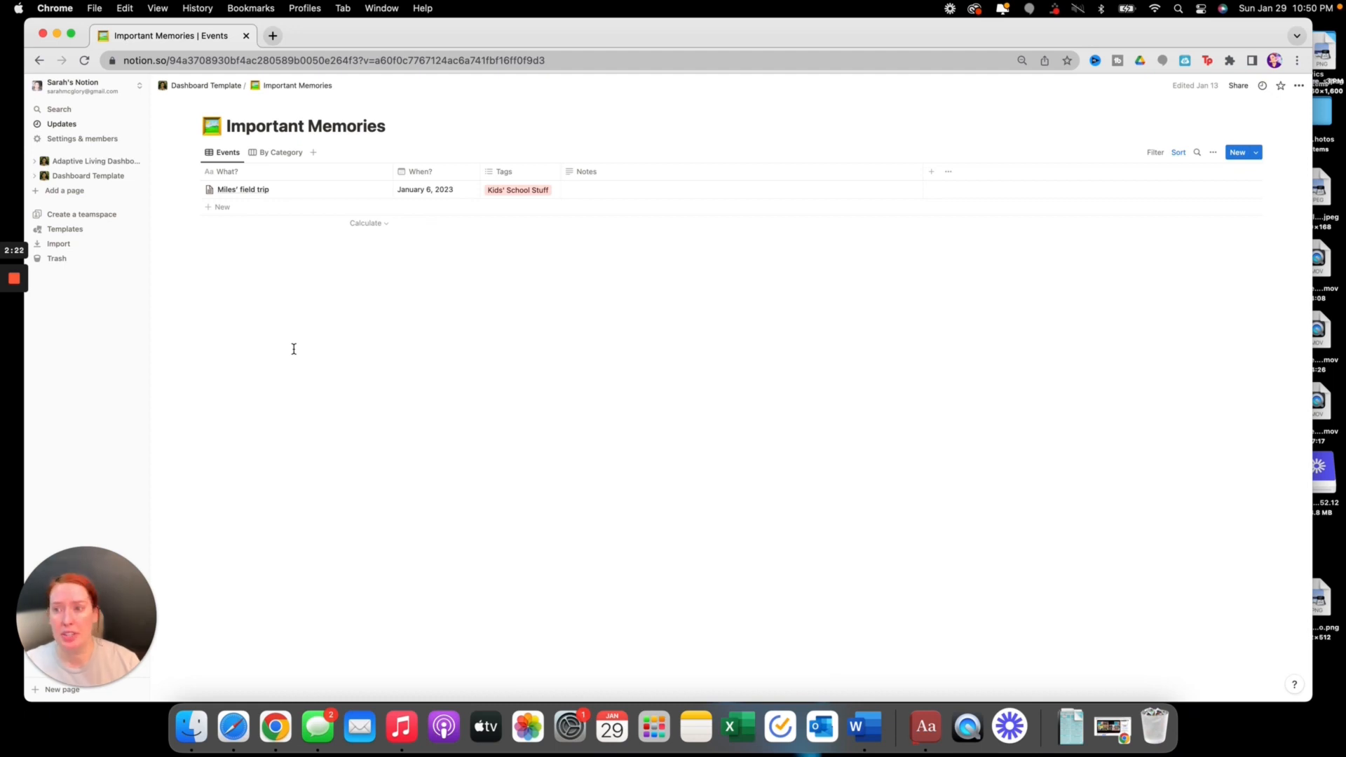
pyautogui.click(229, 209)
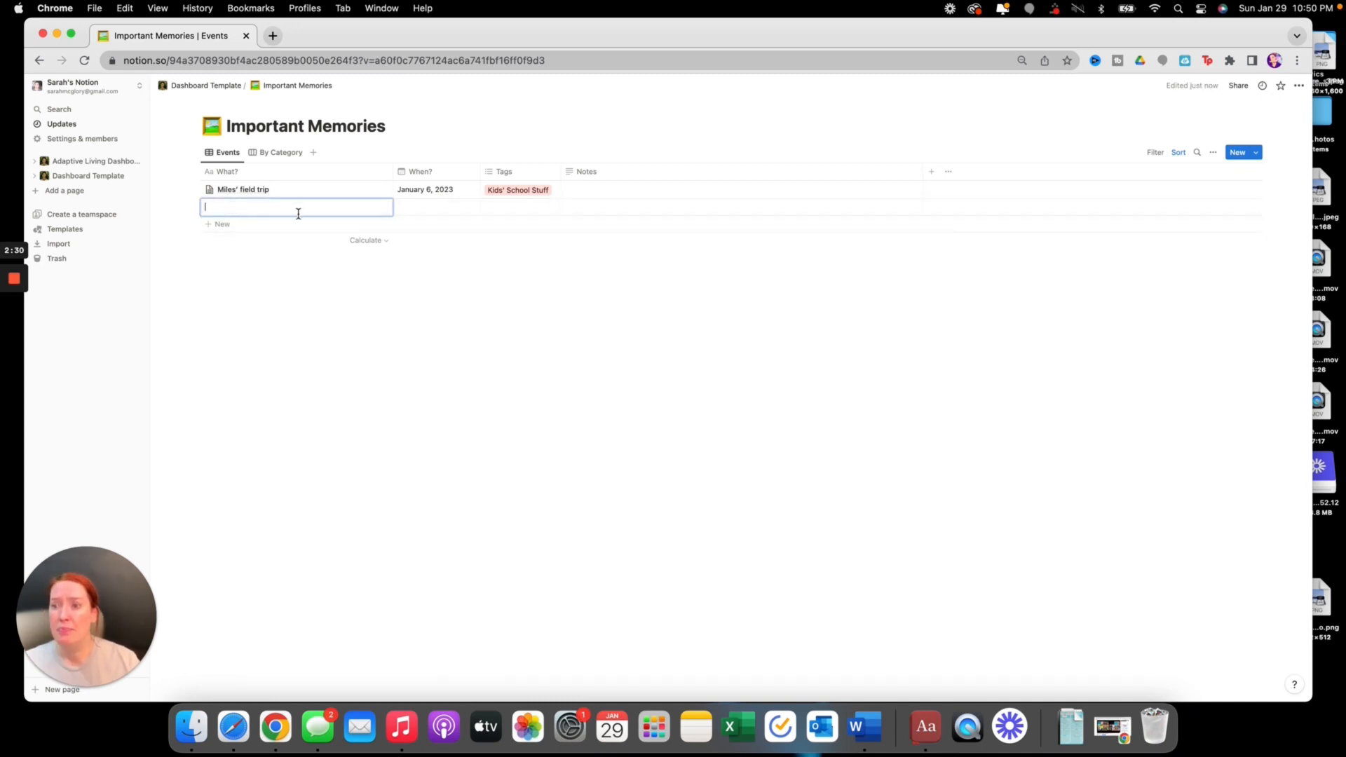
pyautogui.write('Replaced AC')
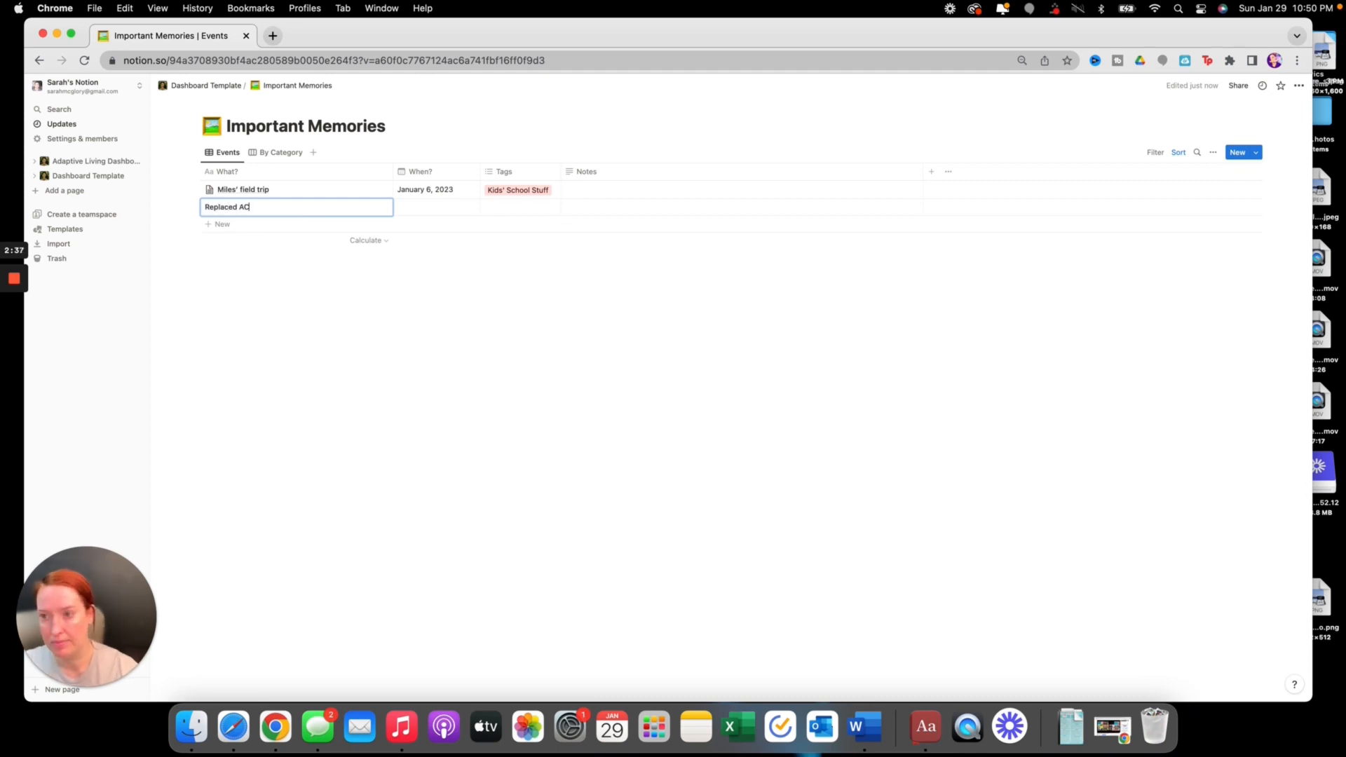
pyautogui.click(428, 209)
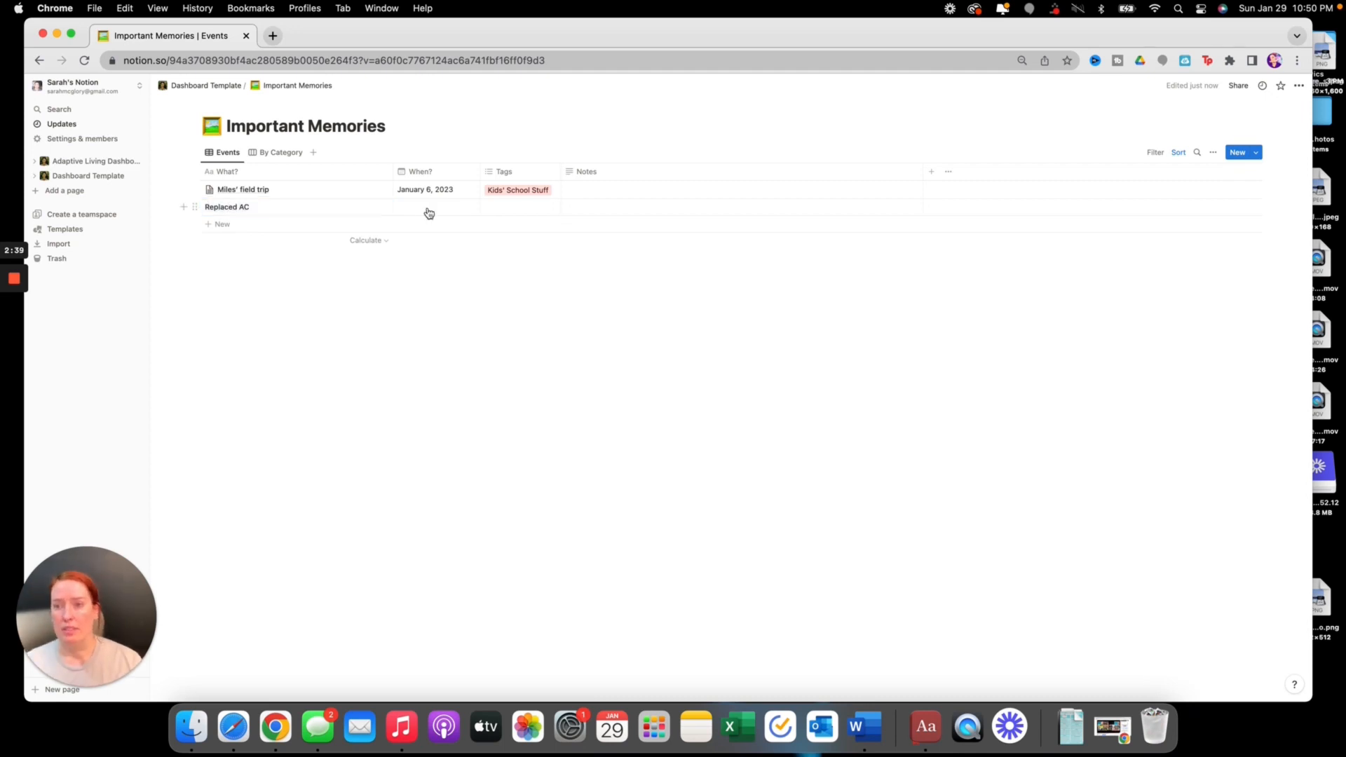
pyautogui.click(588, 293)
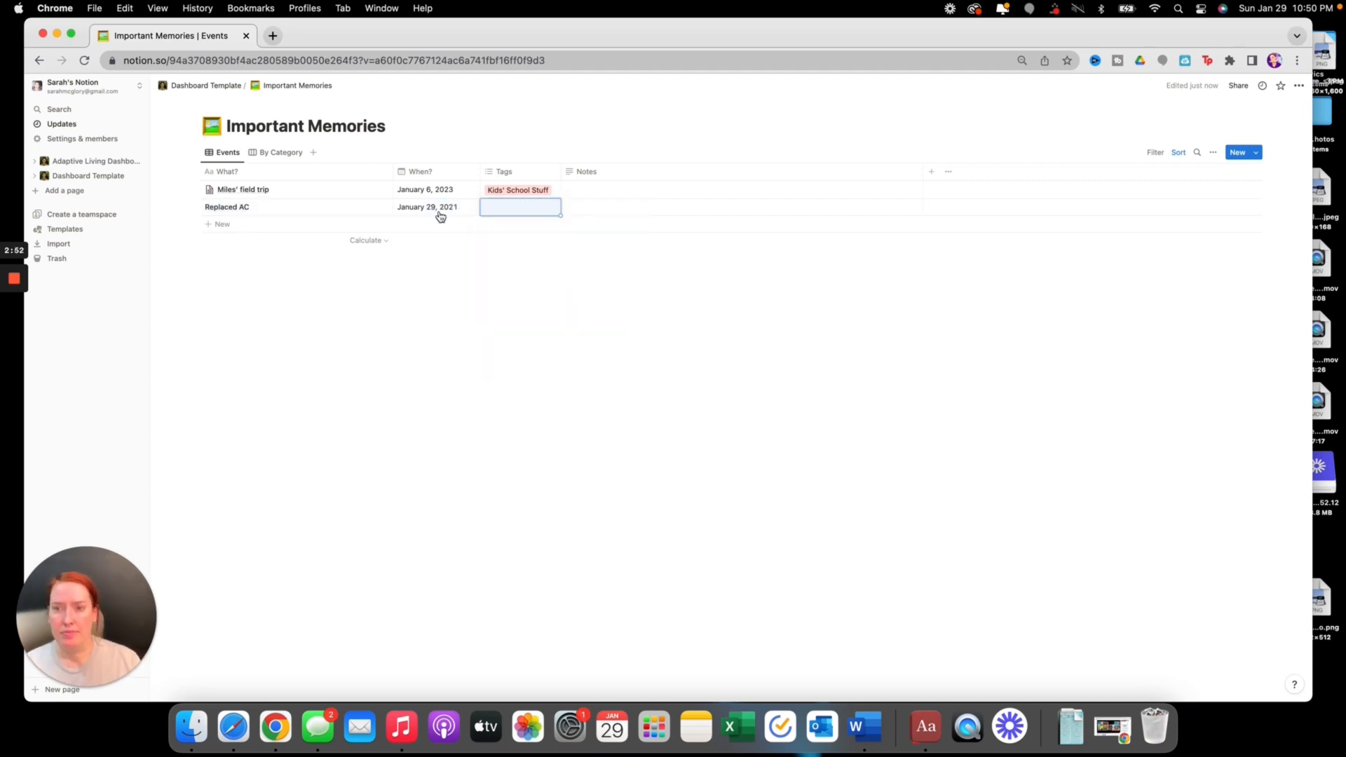
pyautogui.click(504, 210)
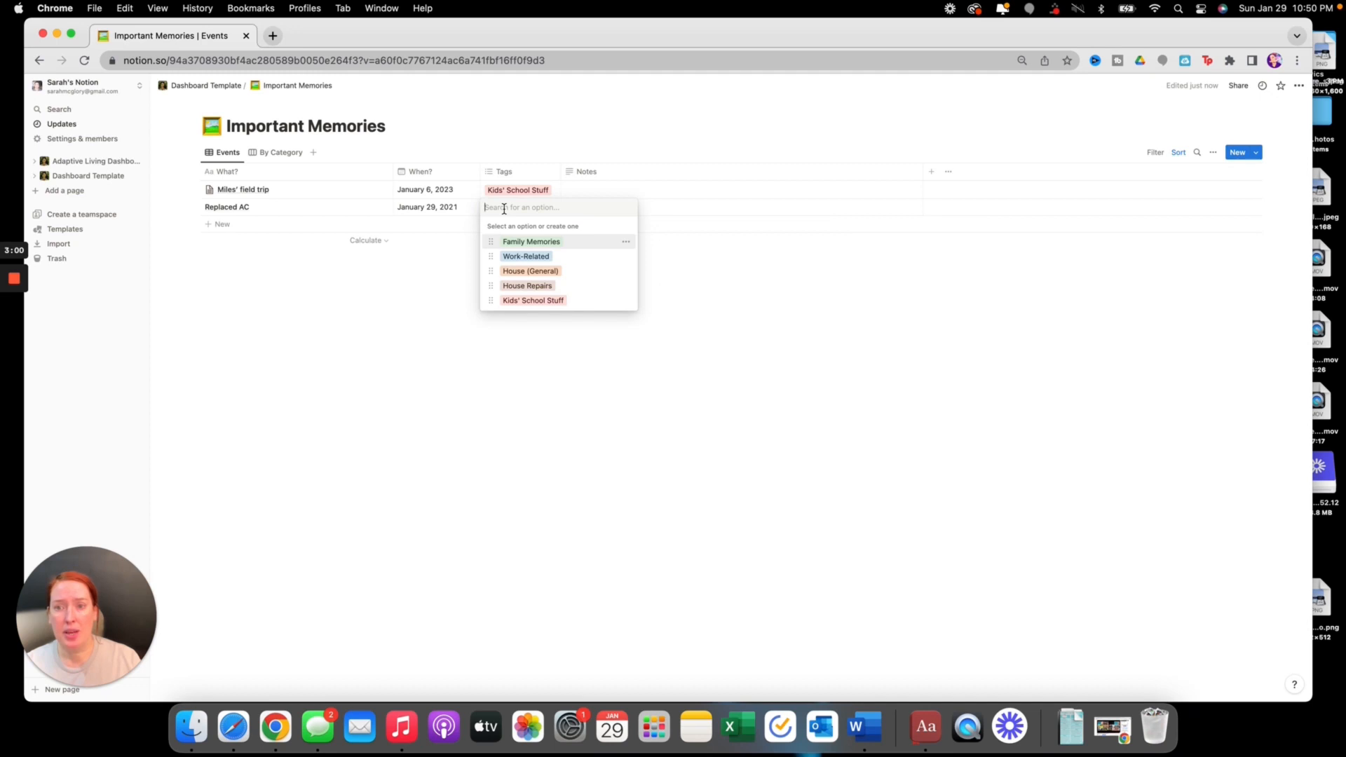
pyautogui.write('Add tag')
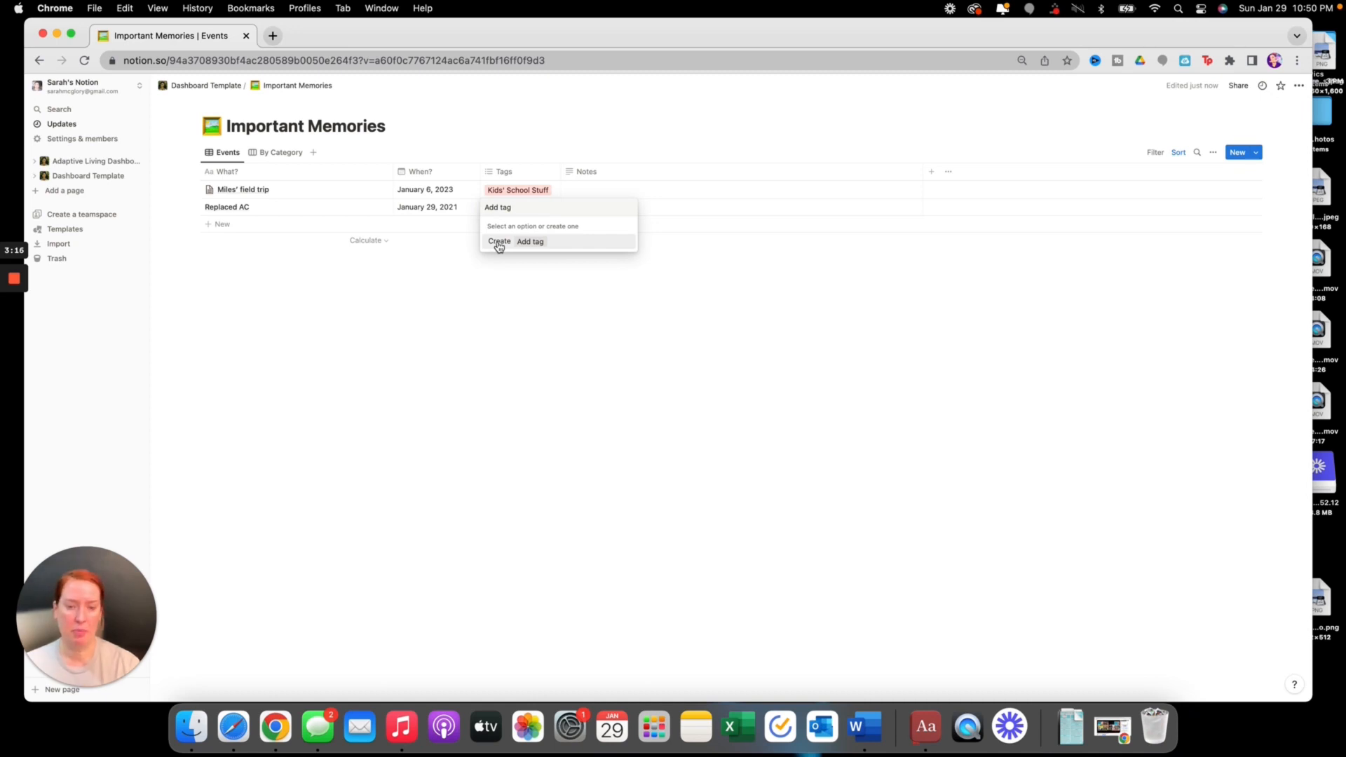
pyautogui.press('BackSpace')
pyautogui.press('BackSpace')
pyautogui.press('BackSpace')
pyautogui.press('BackSpace')
pyautogui.press('BackSpace')
pyautogui.press('BackSpace')
pyautogui.press('BackSpace')
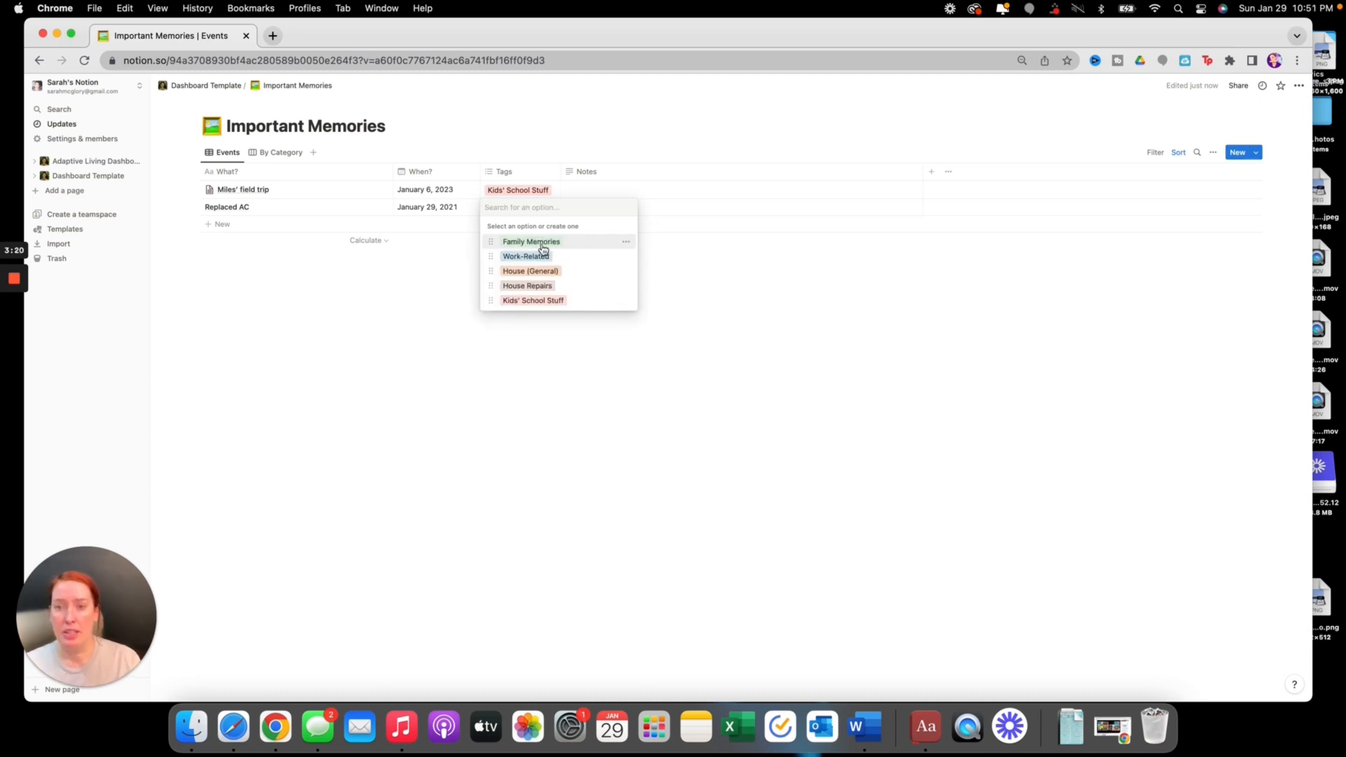
# Check the edit options of the Family Memories tag and assign the House Repairs tag to the Replaced AC entry
pyautogui.click(629, 242)
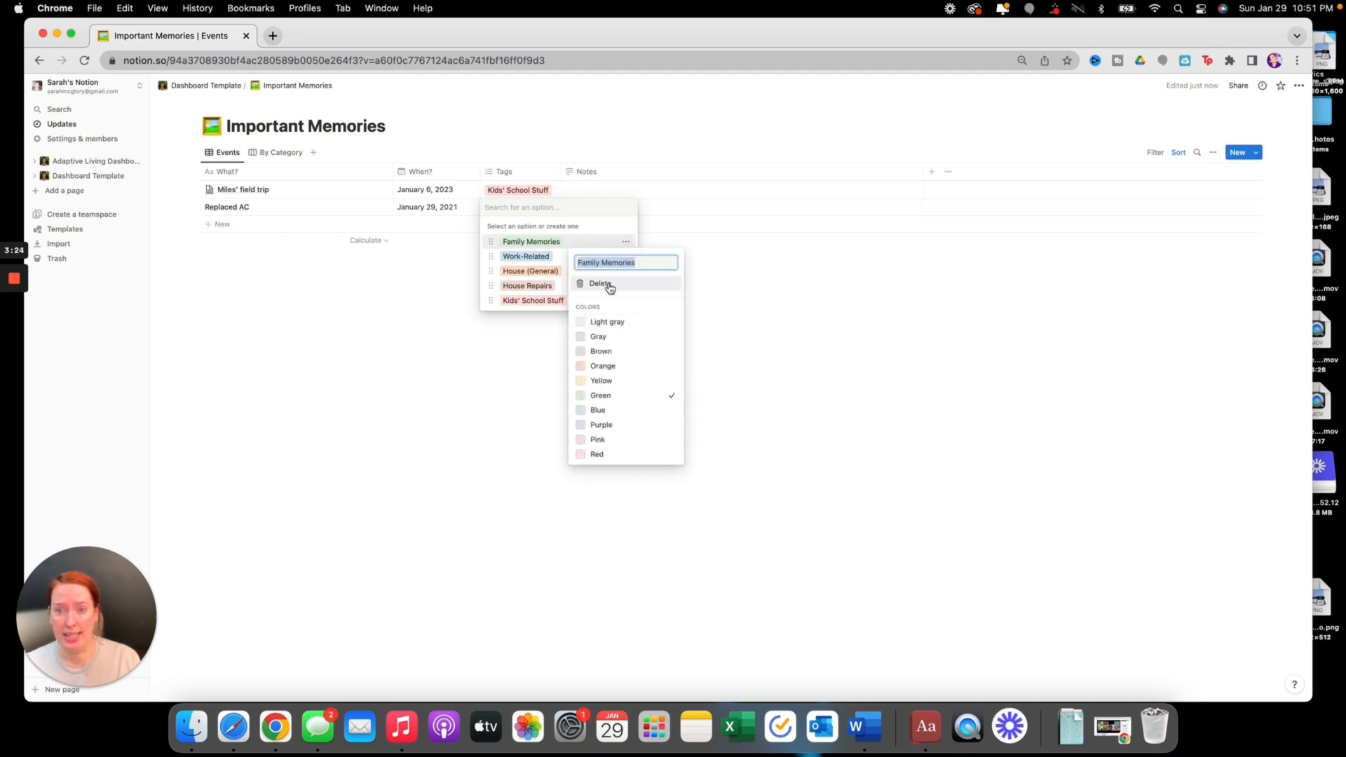
pyautogui.click(757, 361)
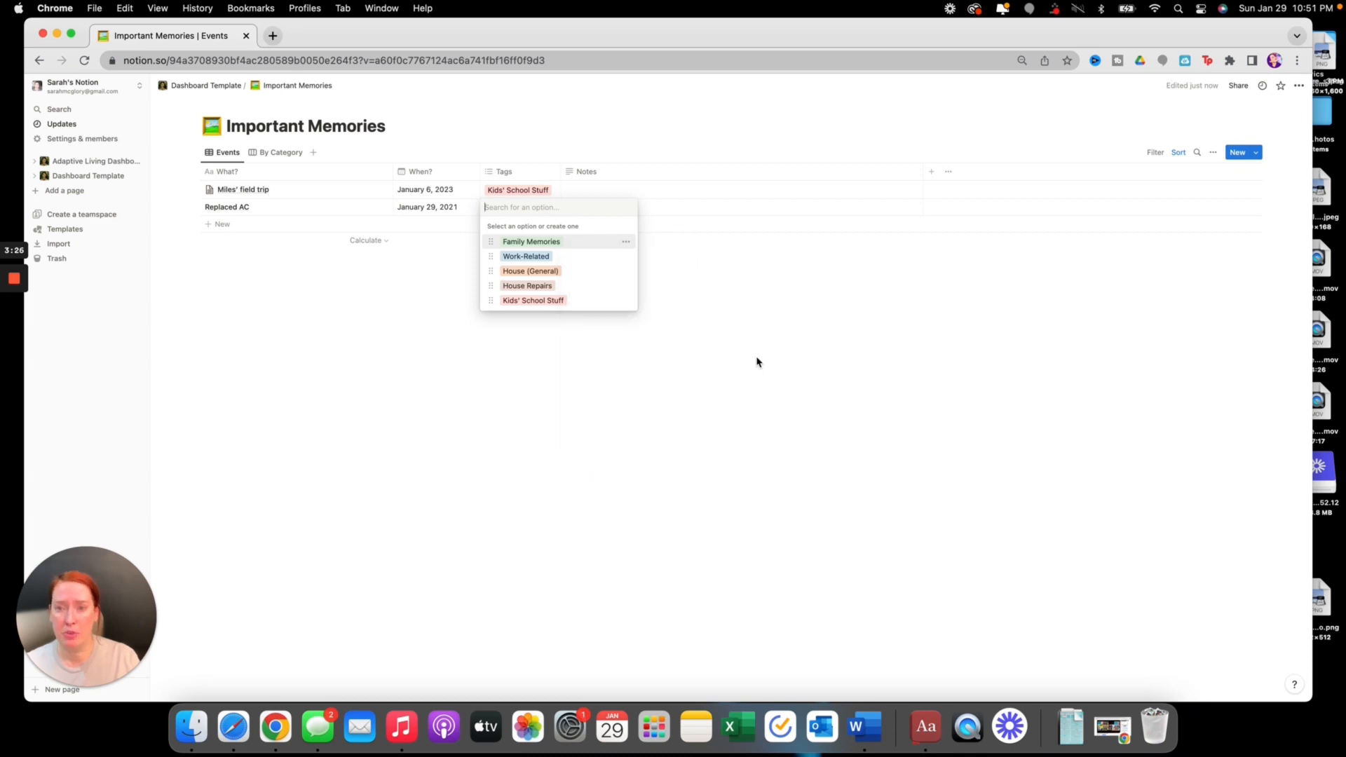
pyautogui.click(545, 290)
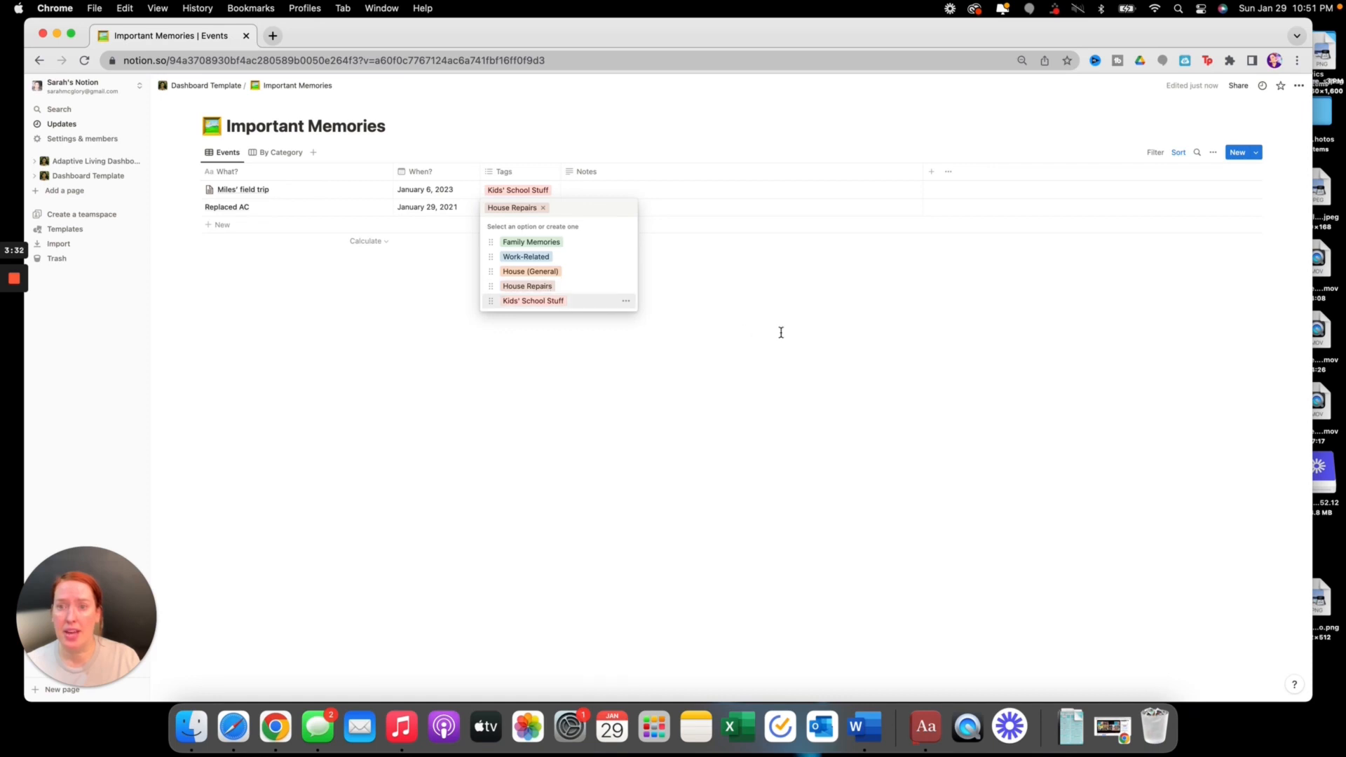
pyautogui.press('Escape')
# Look at the Replaced AC entry's empty notes field and its side peek page, leaving both unedited
pyautogui.click(620, 210)
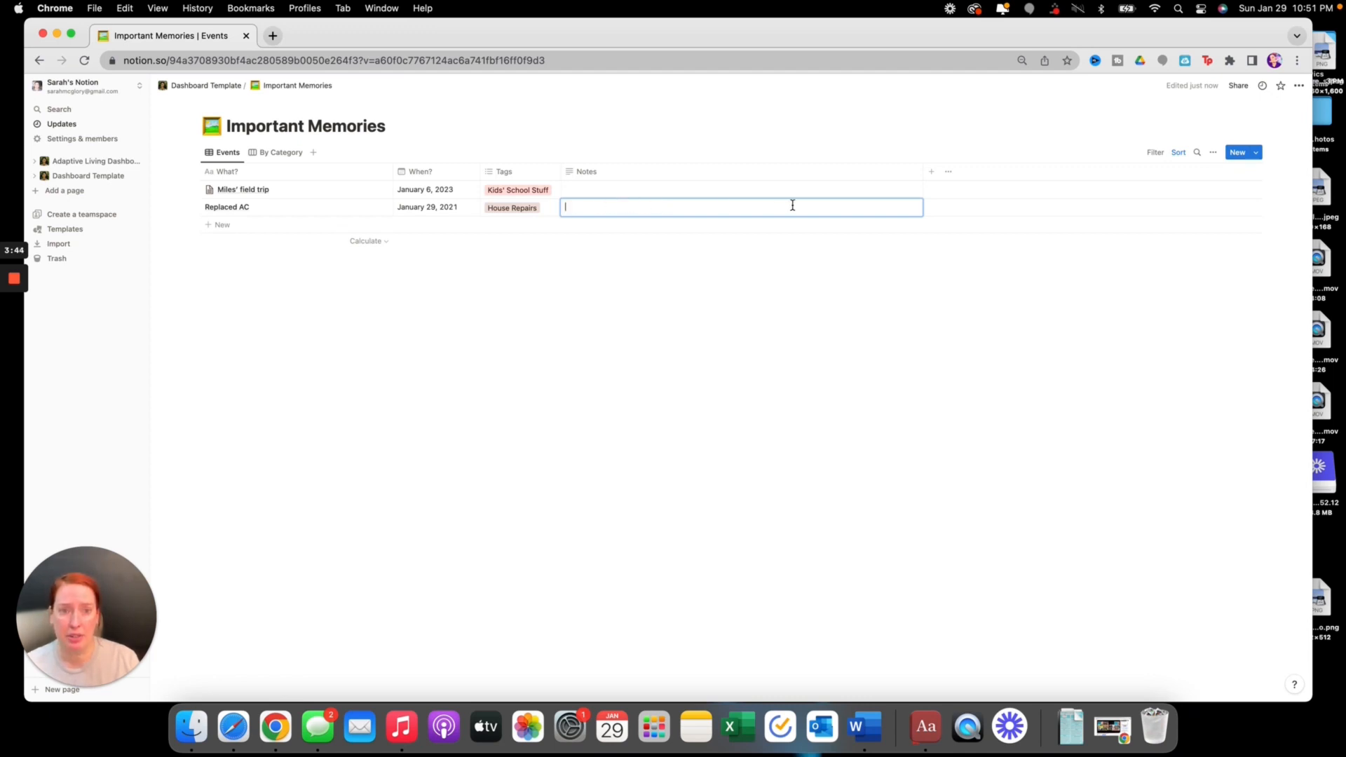
pyautogui.press('Escape')
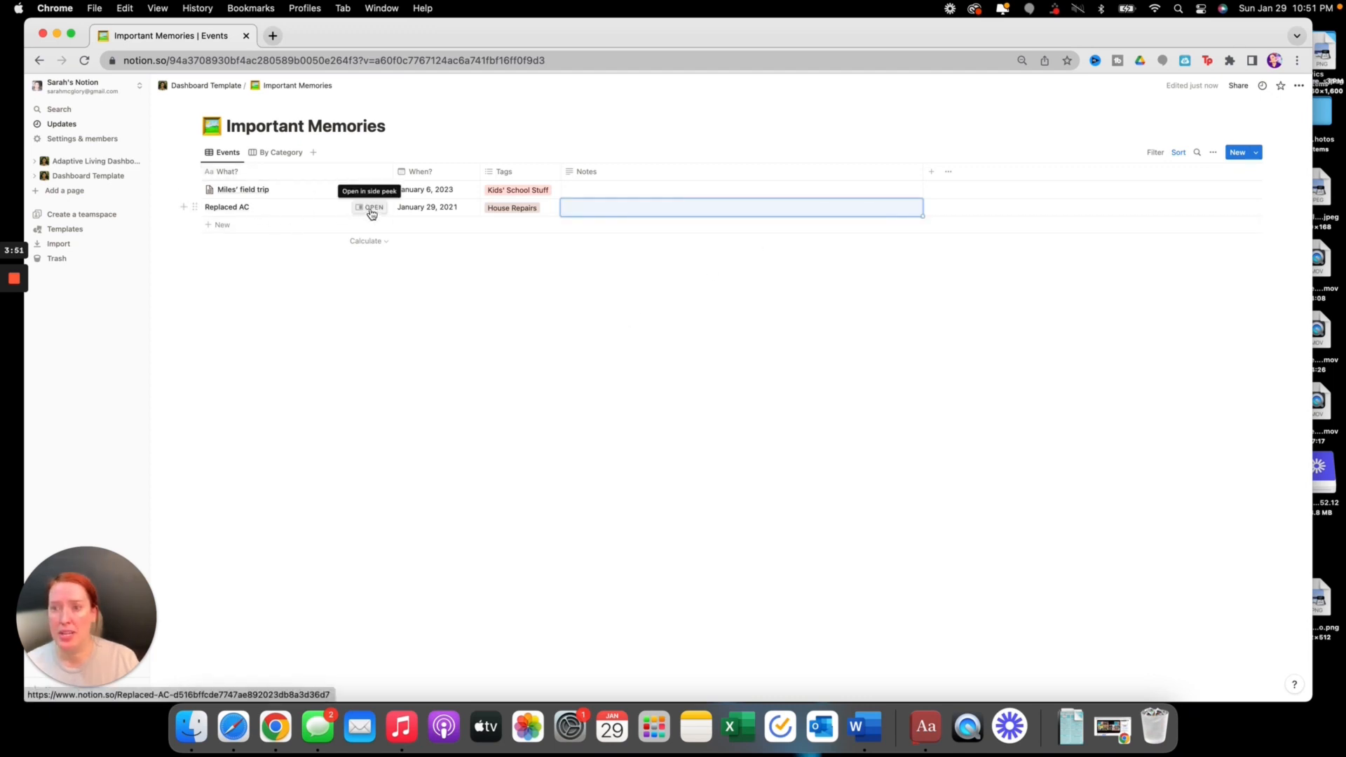
pyautogui.click(370, 208)
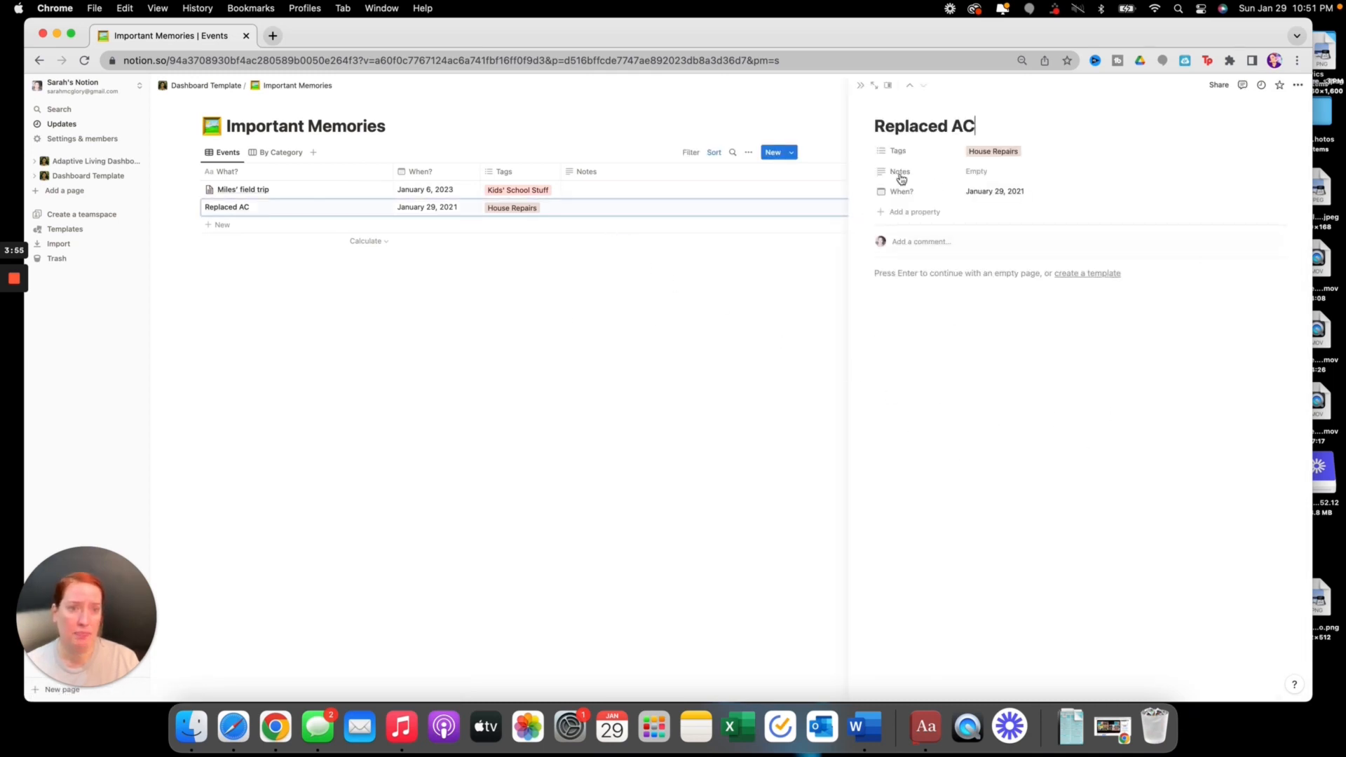
pyautogui.click(861, 87)
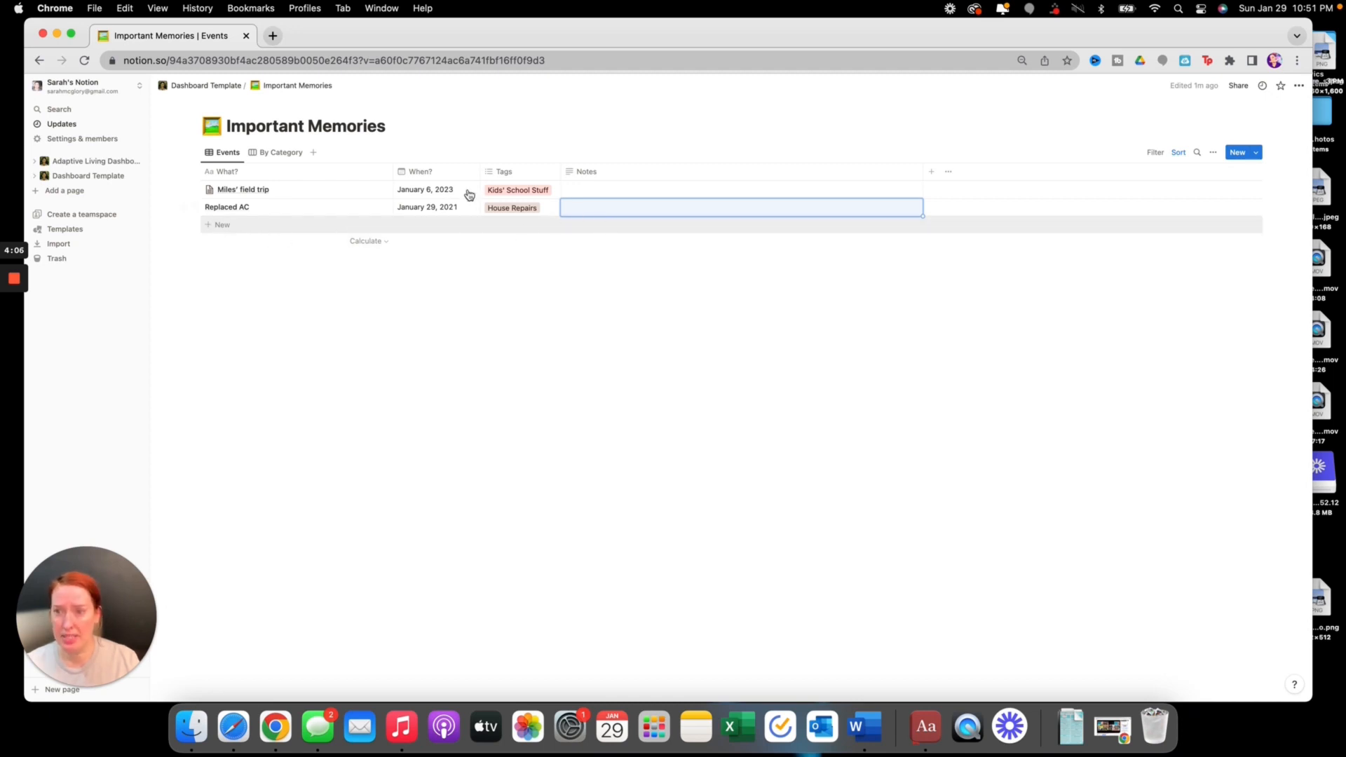
# View the memories grouped by category and add a calendar view to the Important Memories database
pyautogui.click(282, 159)
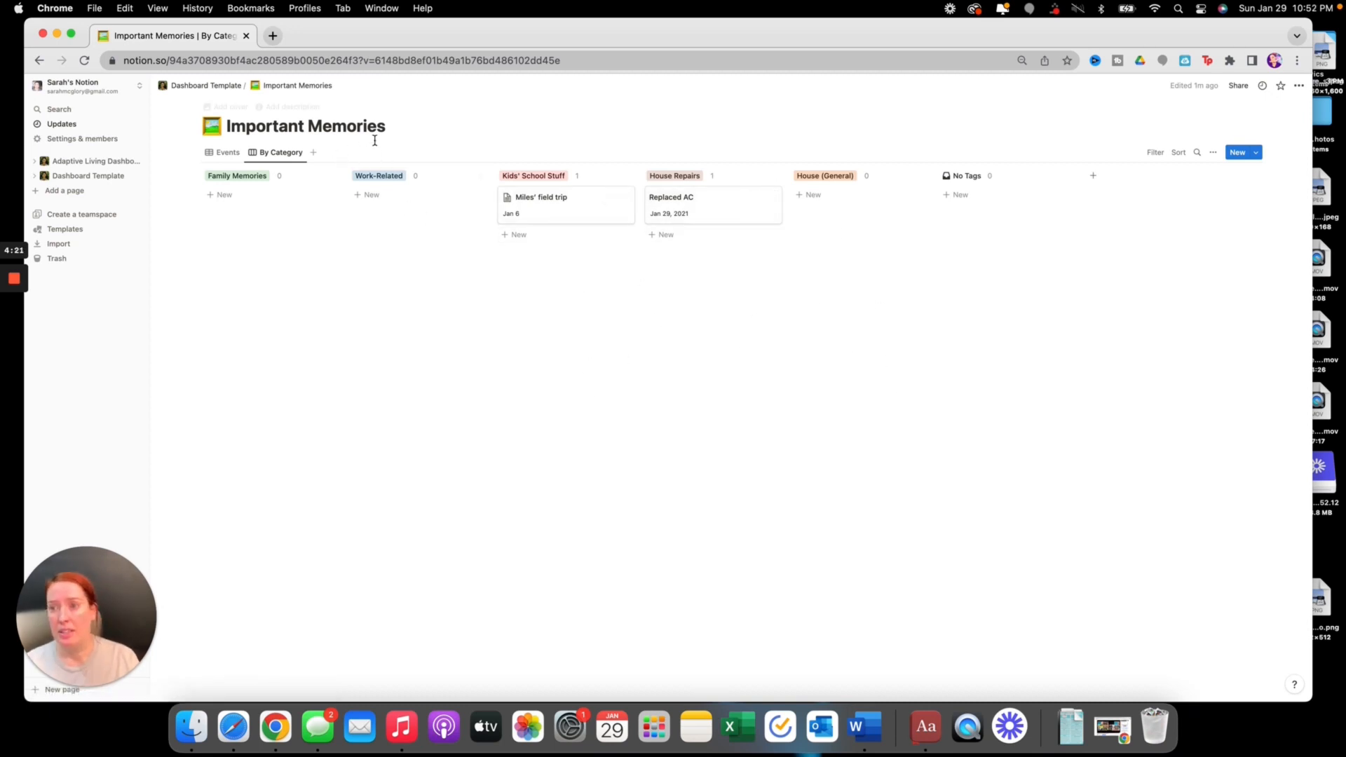
pyautogui.click(505, 136)
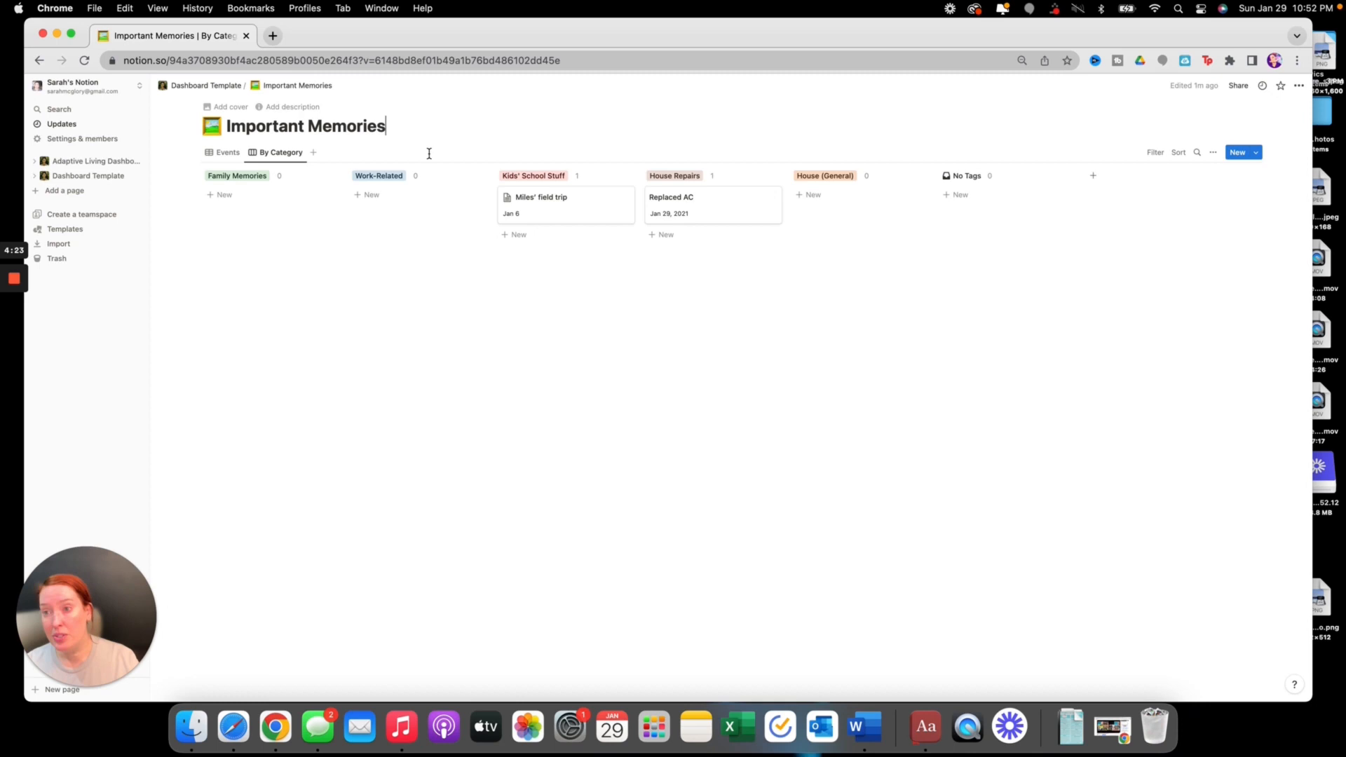
pyautogui.click(315, 153)
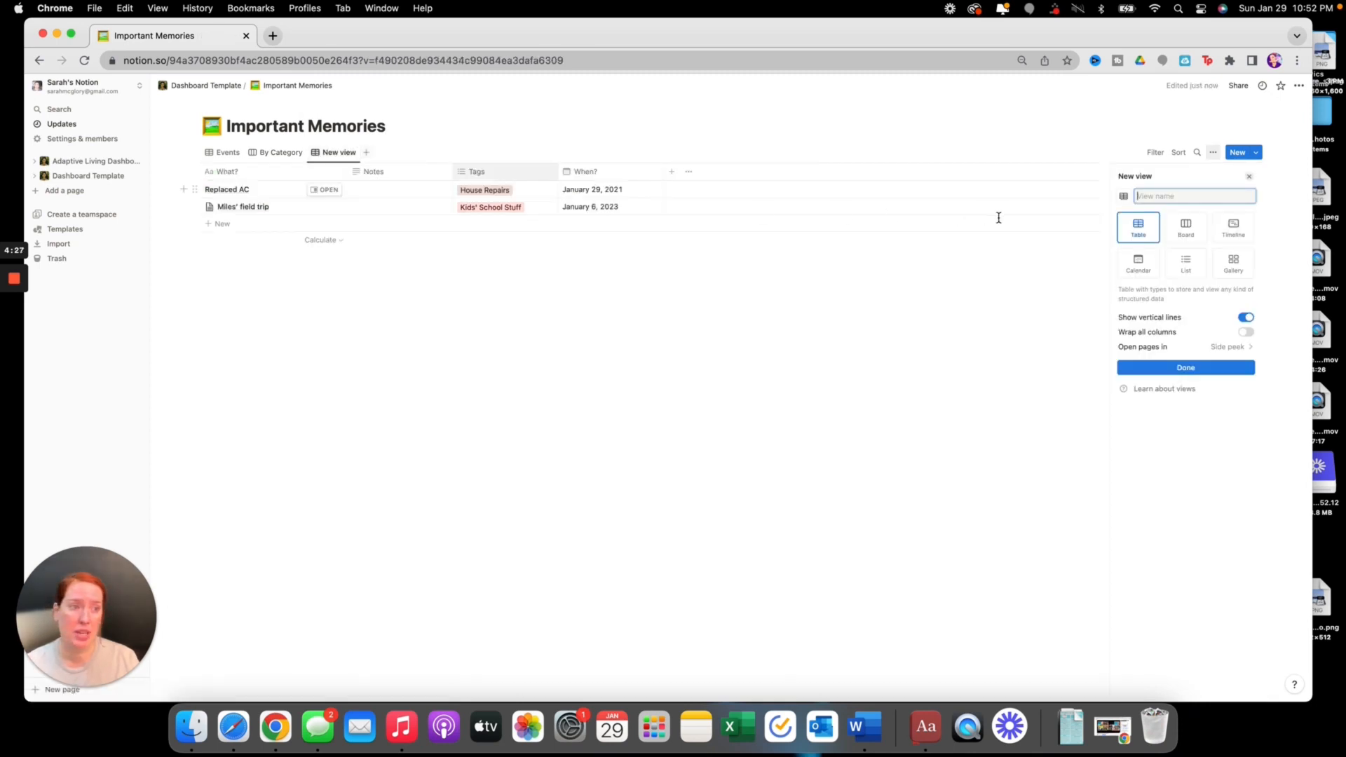
pyautogui.click(1146, 270)
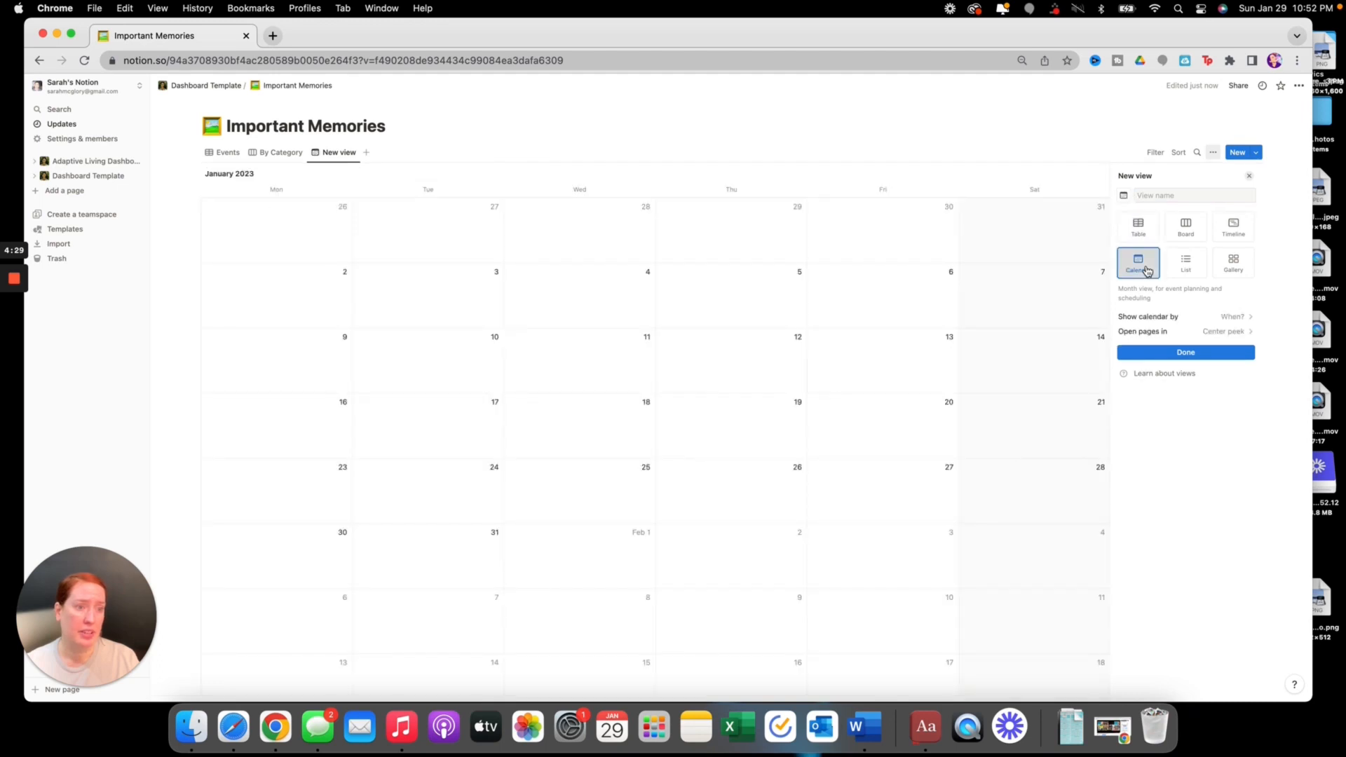
pyautogui.click(1213, 356)
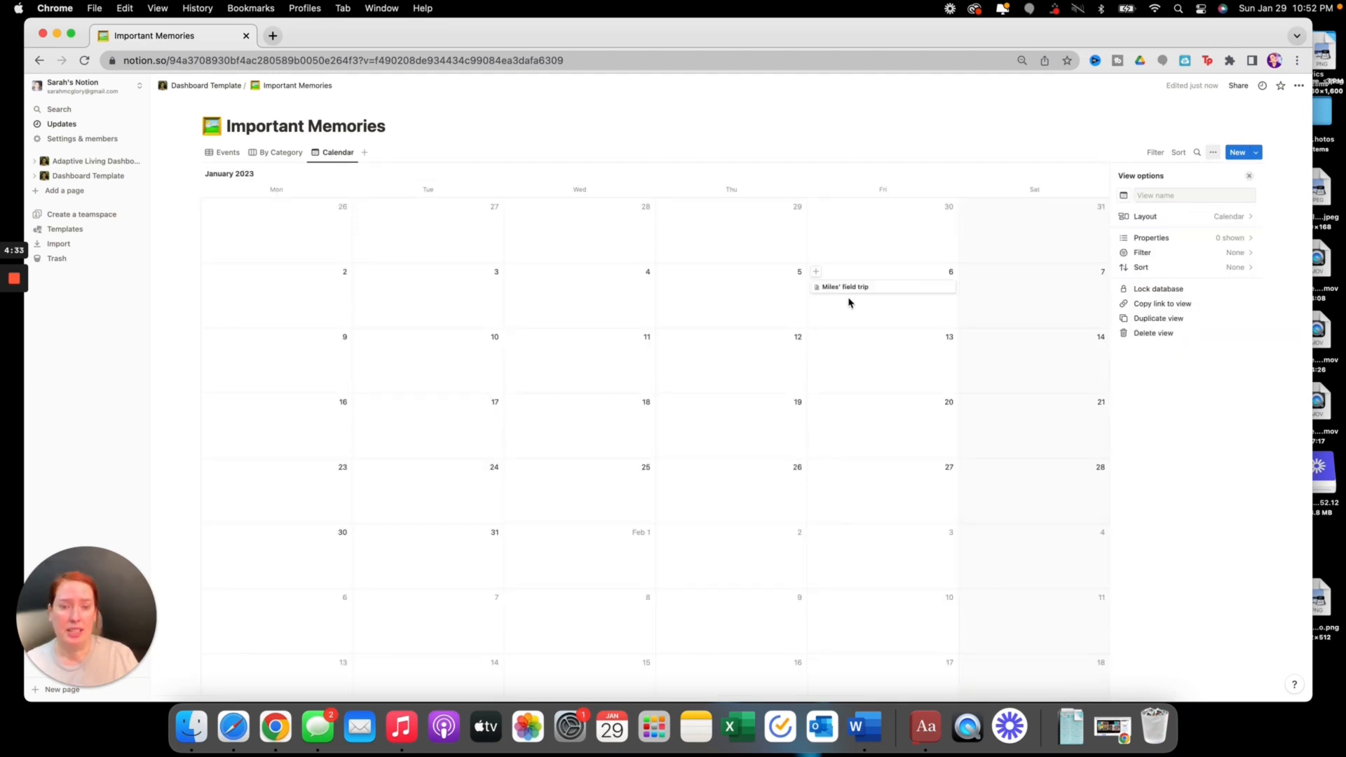
# Delete the calendar view from the Important Memories database
pyautogui.click(348, 153)
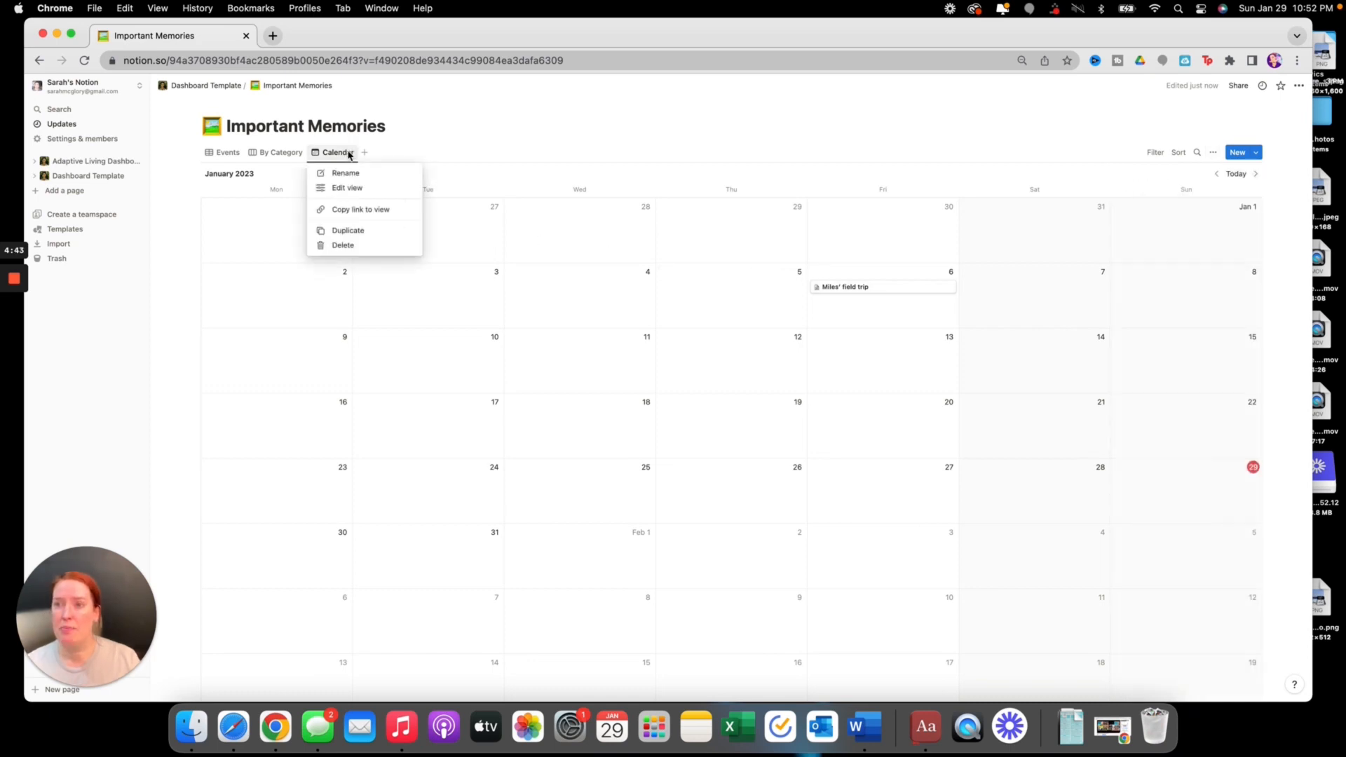
pyautogui.click(349, 248)
pyautogui.click(732, 394)
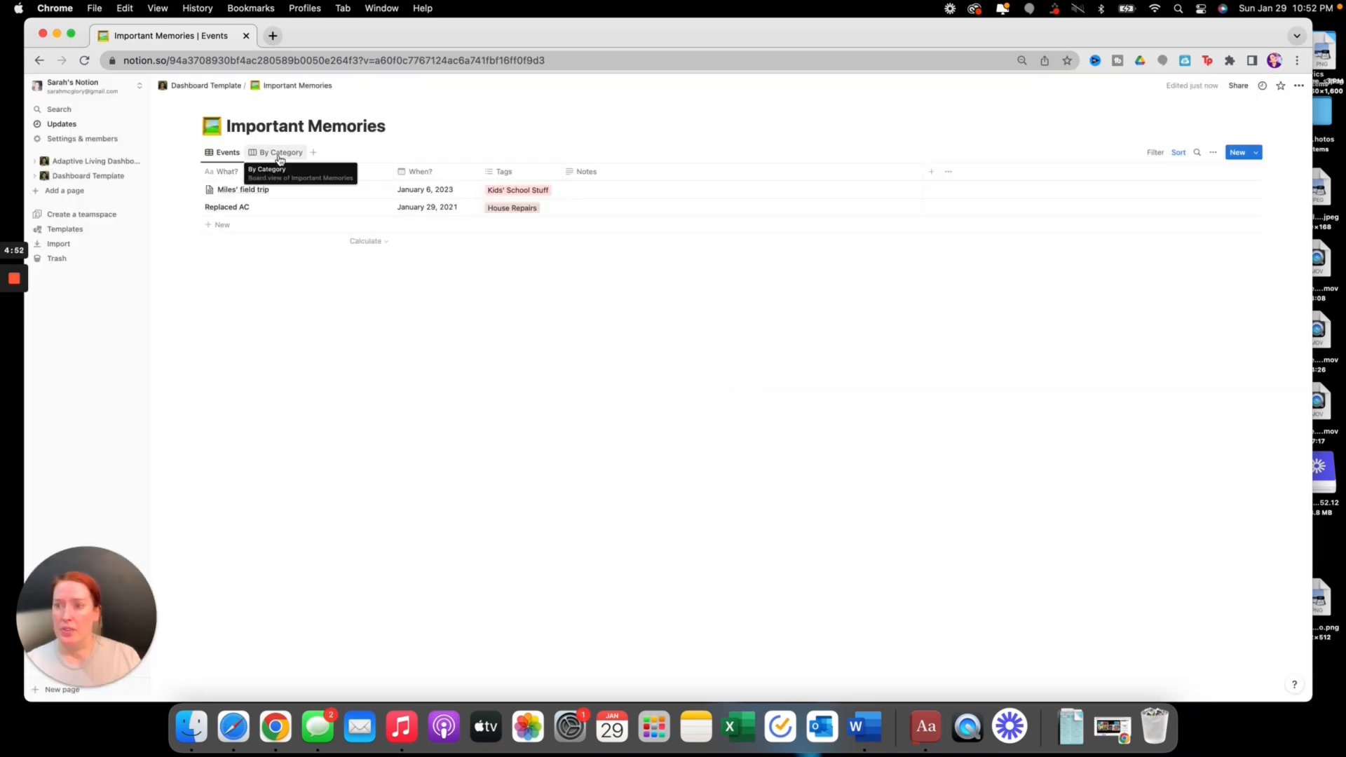
# Return to the Dashboard Template and open the January 2023 card in Medical Stuff
pyautogui.click(214, 88)
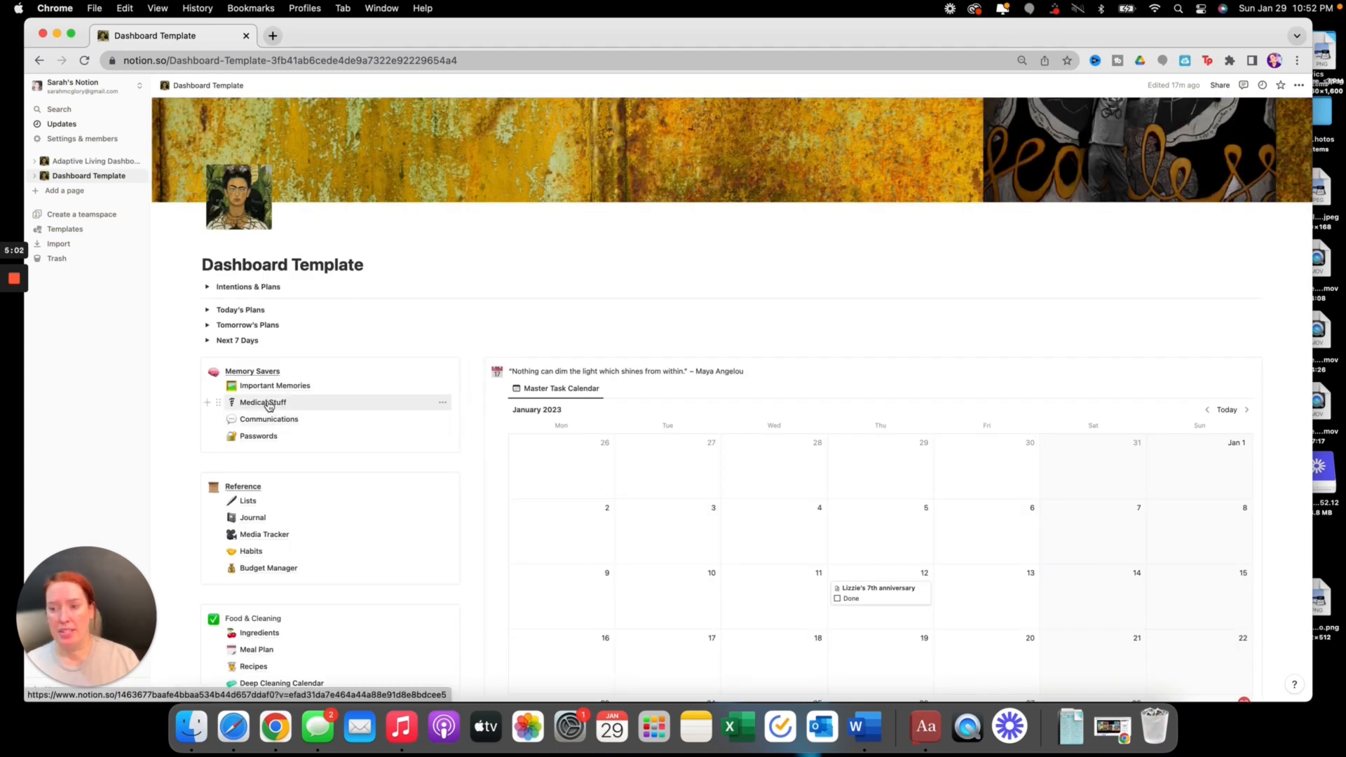
pyautogui.click(262, 403)
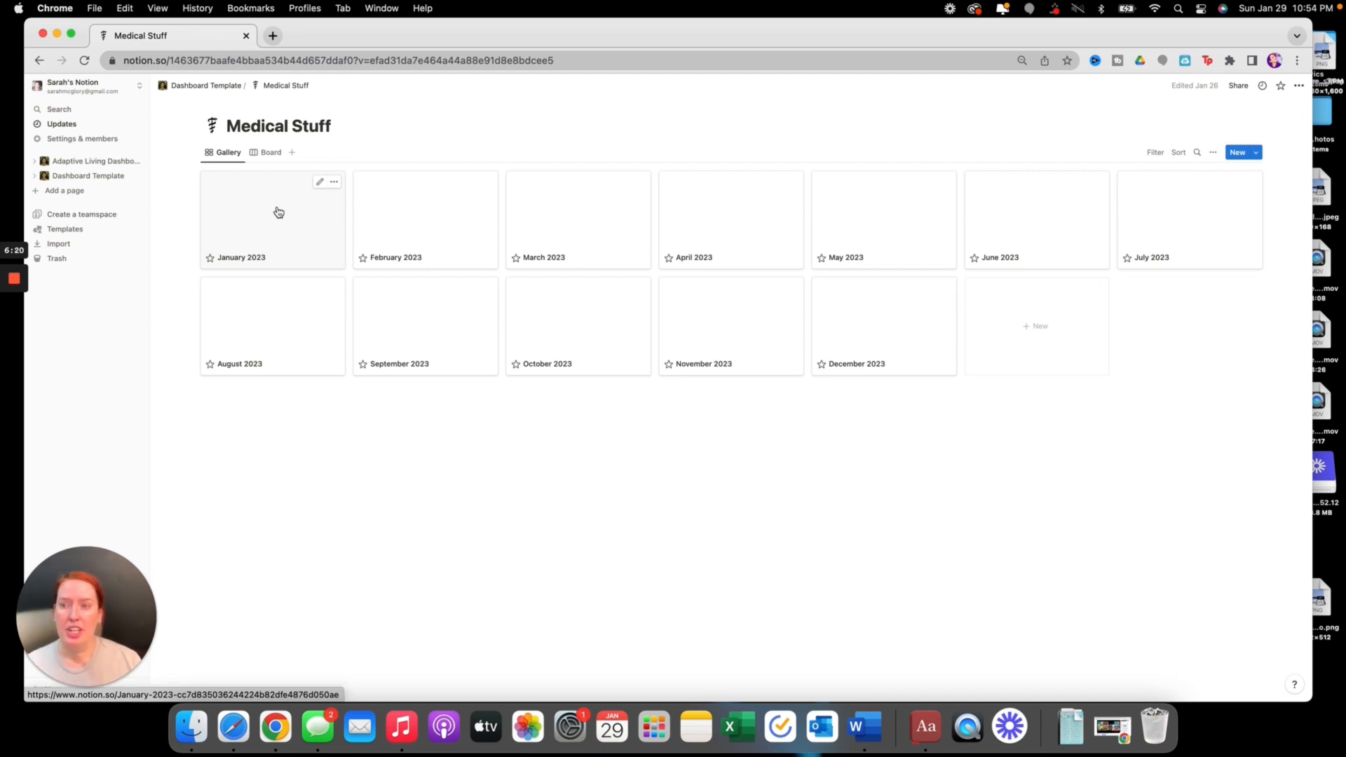
pyautogui.click(278, 212)
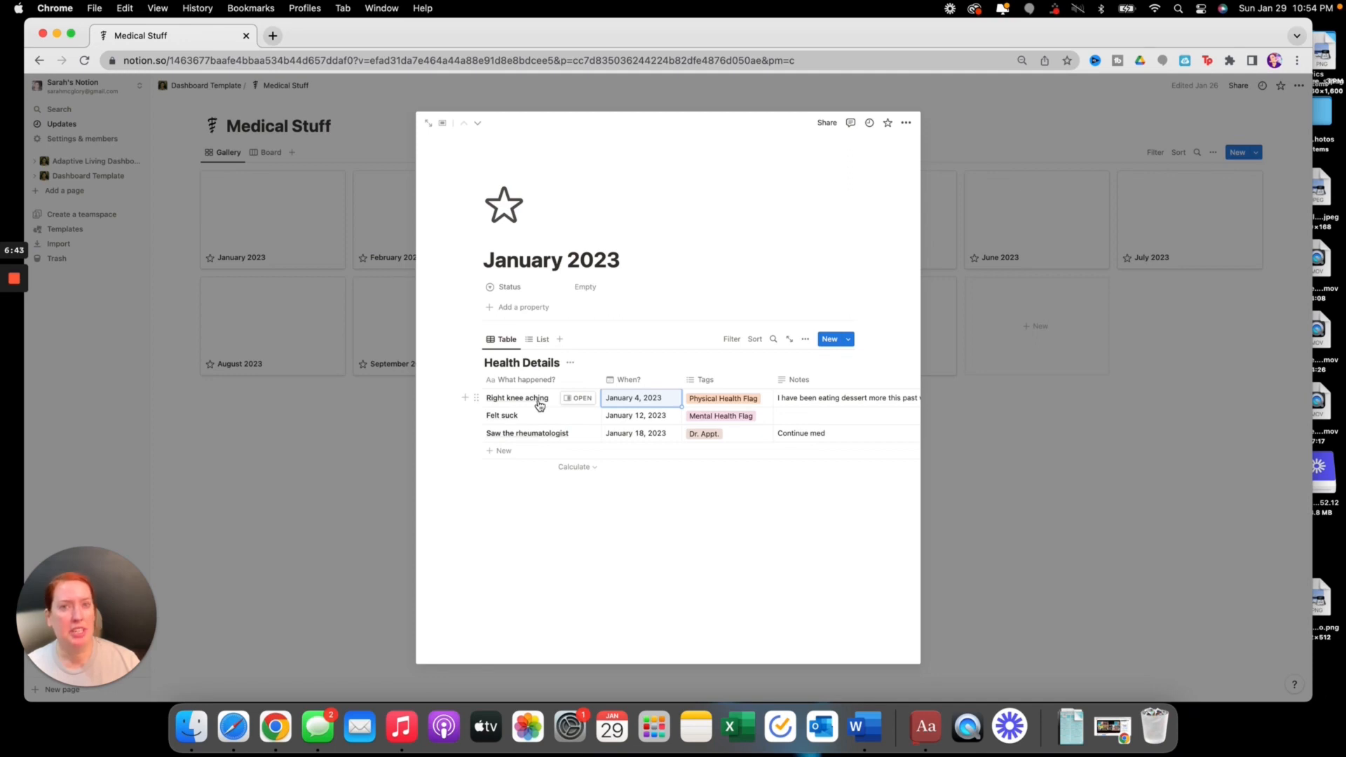
# Examine the tag choices for the Right knee aching entry and the edit options of the Physical Health Flag tag
pyautogui.click(716, 407)
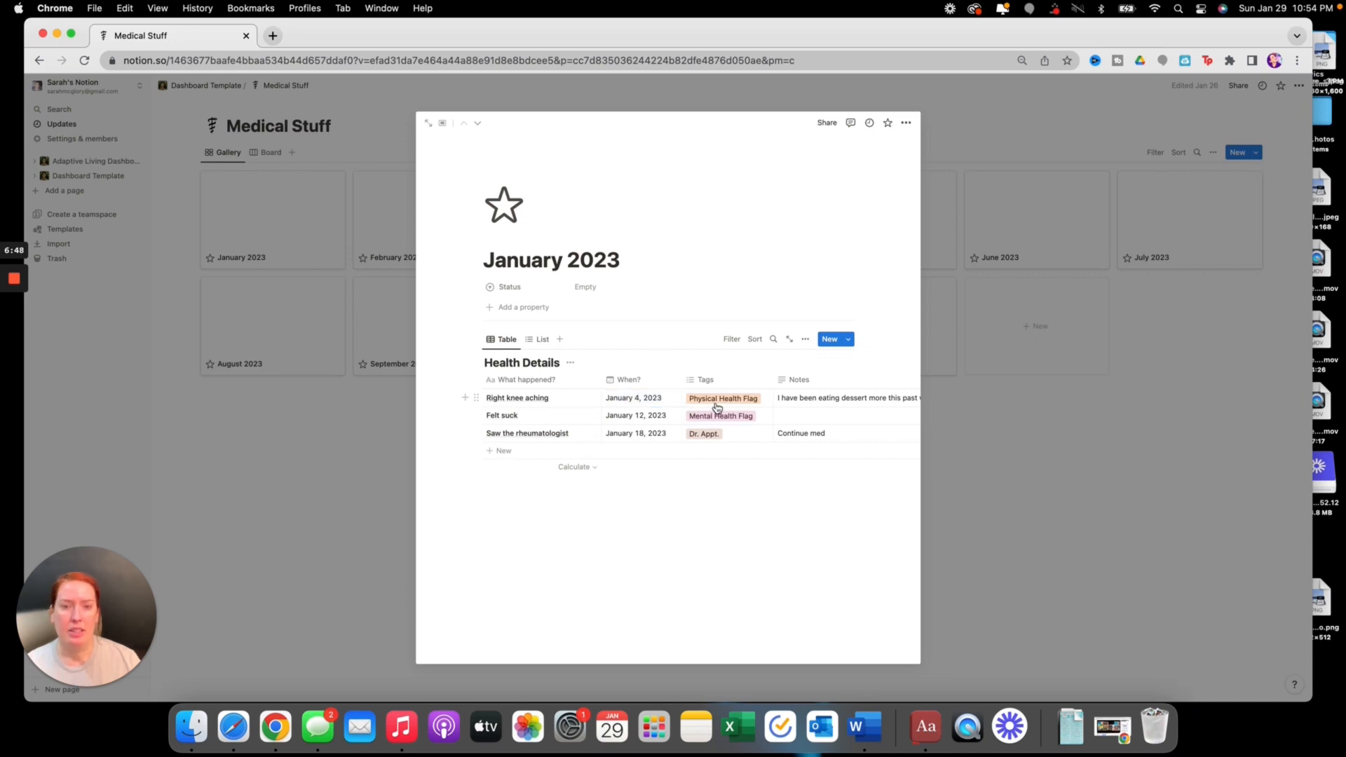
pyautogui.click(717, 408)
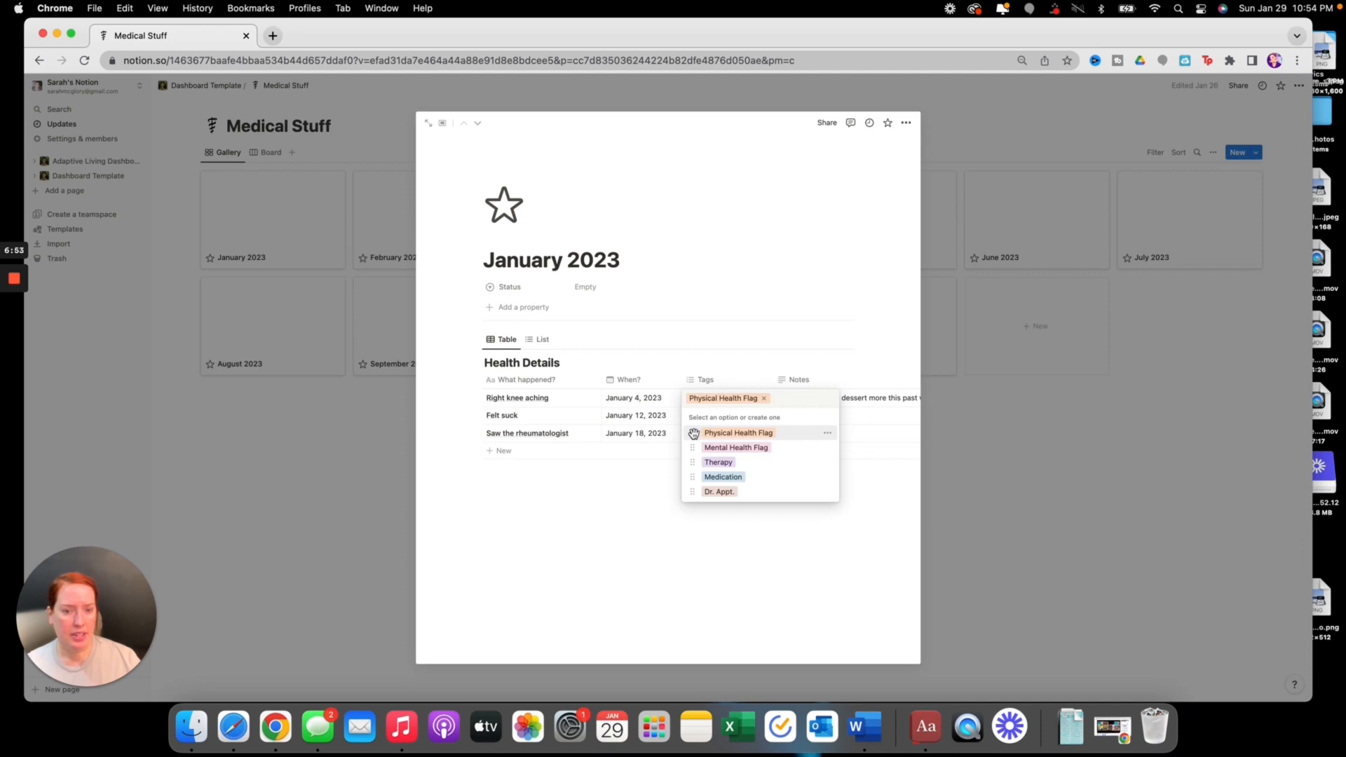
pyautogui.click(829, 433)
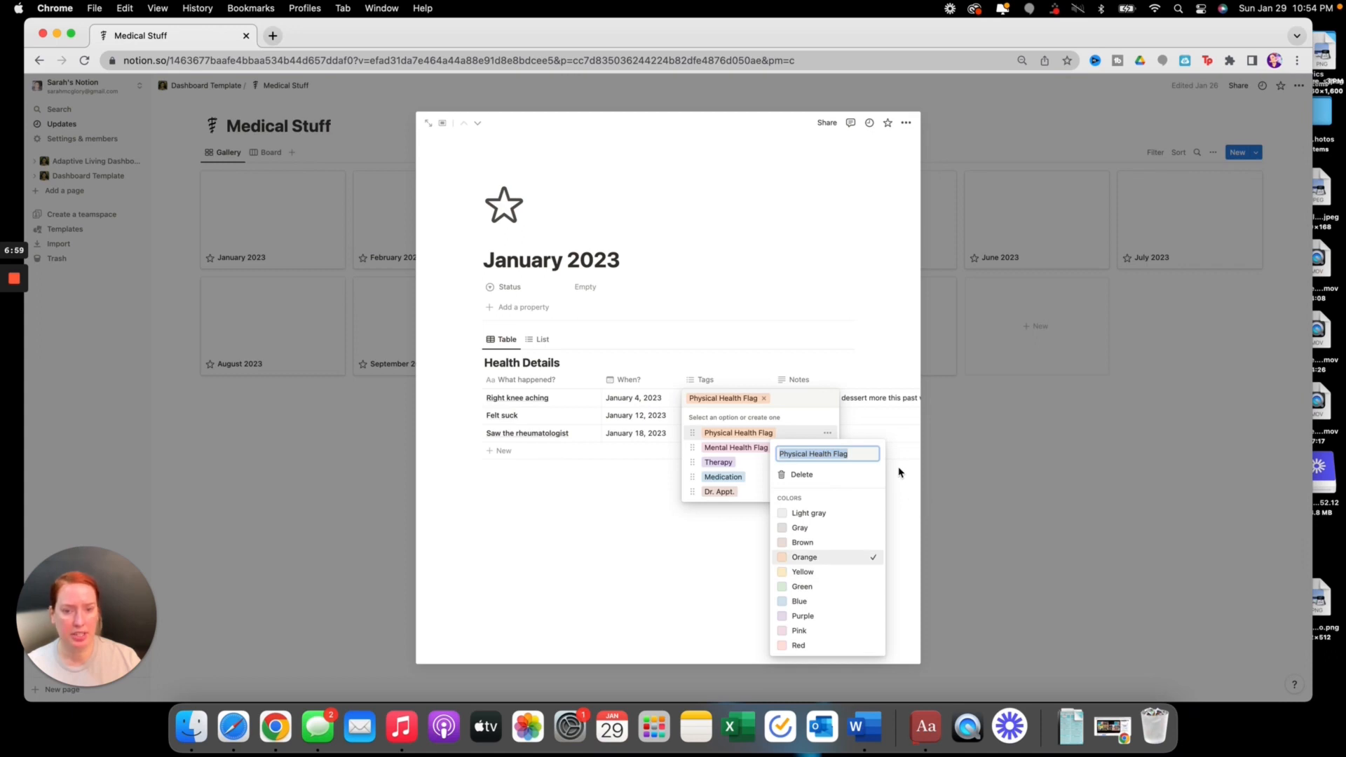
pyautogui.click(805, 414)
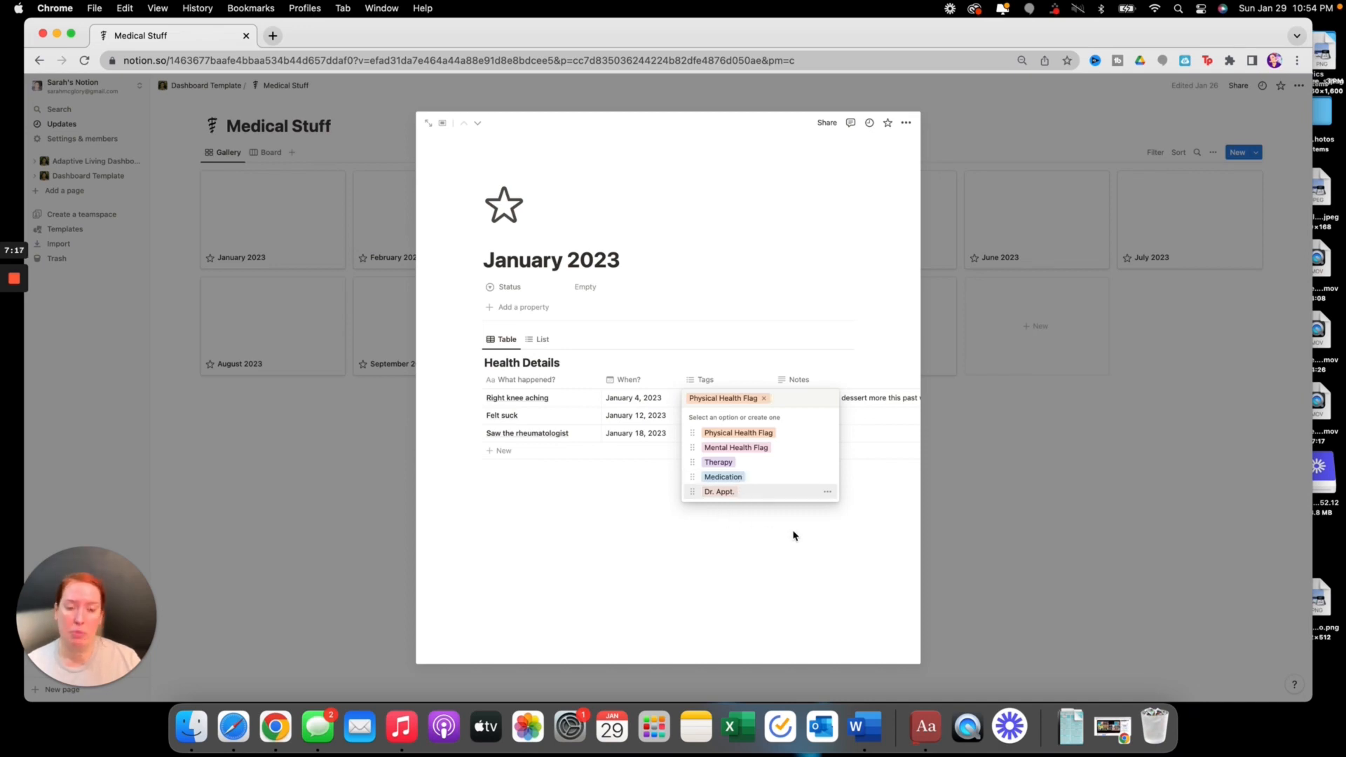
pyautogui.press('Escape')
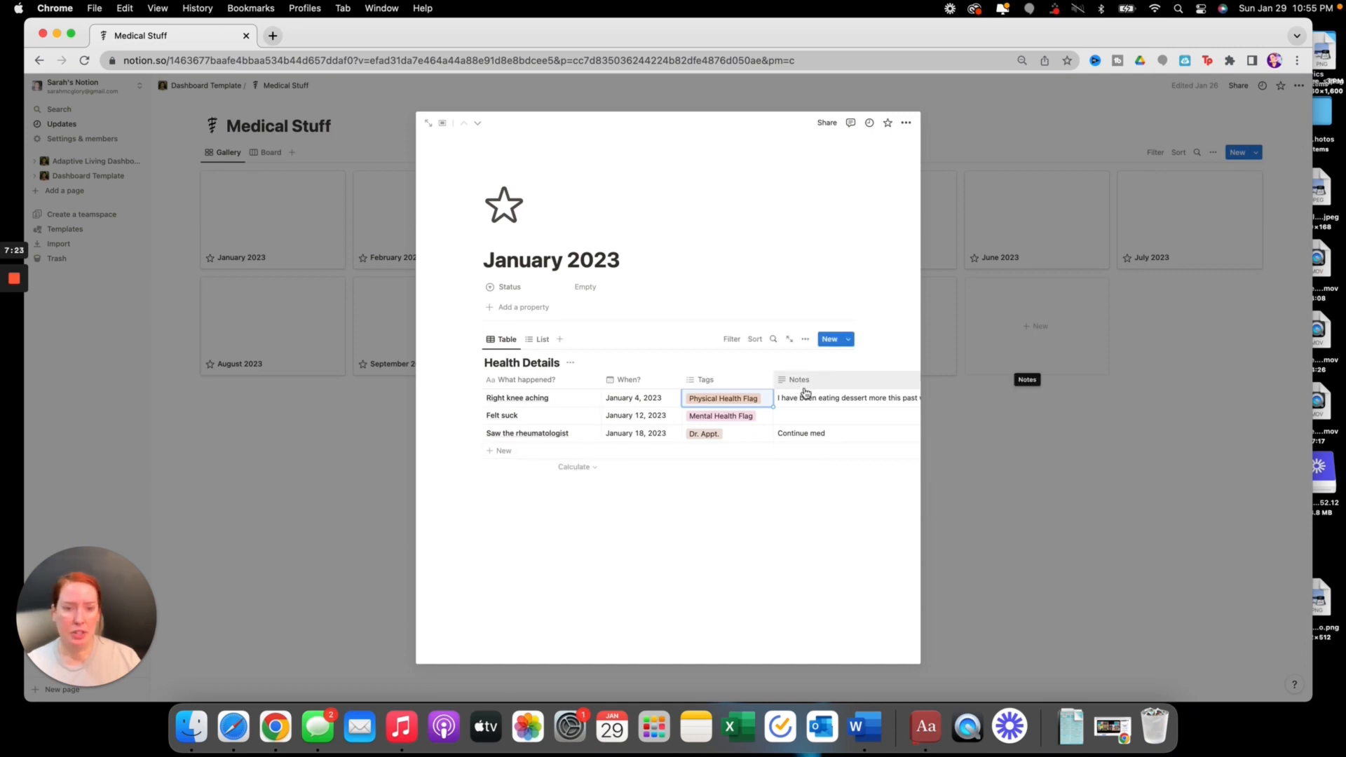
# View the January Health Details as a list, switch back to the table and close the January 2023 page
pyautogui.click(540, 342)
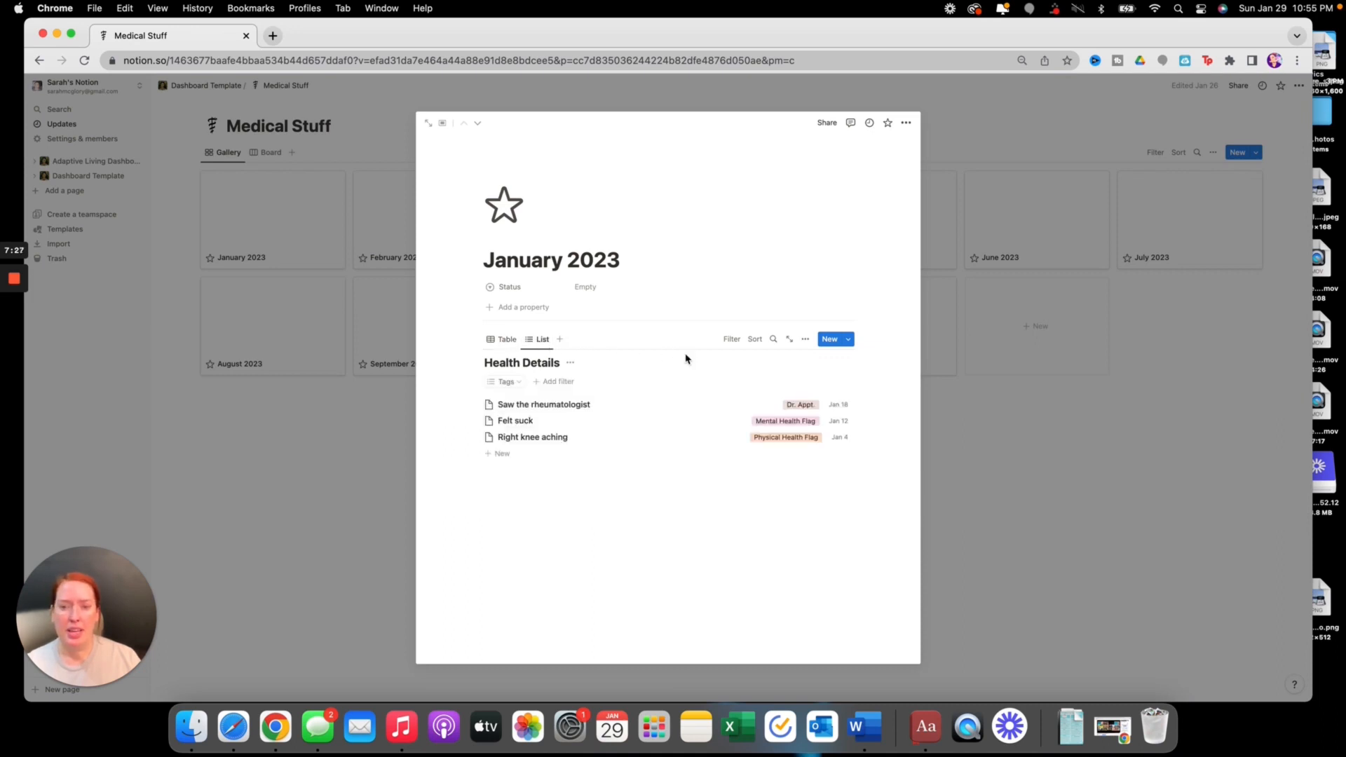
pyautogui.click(508, 342)
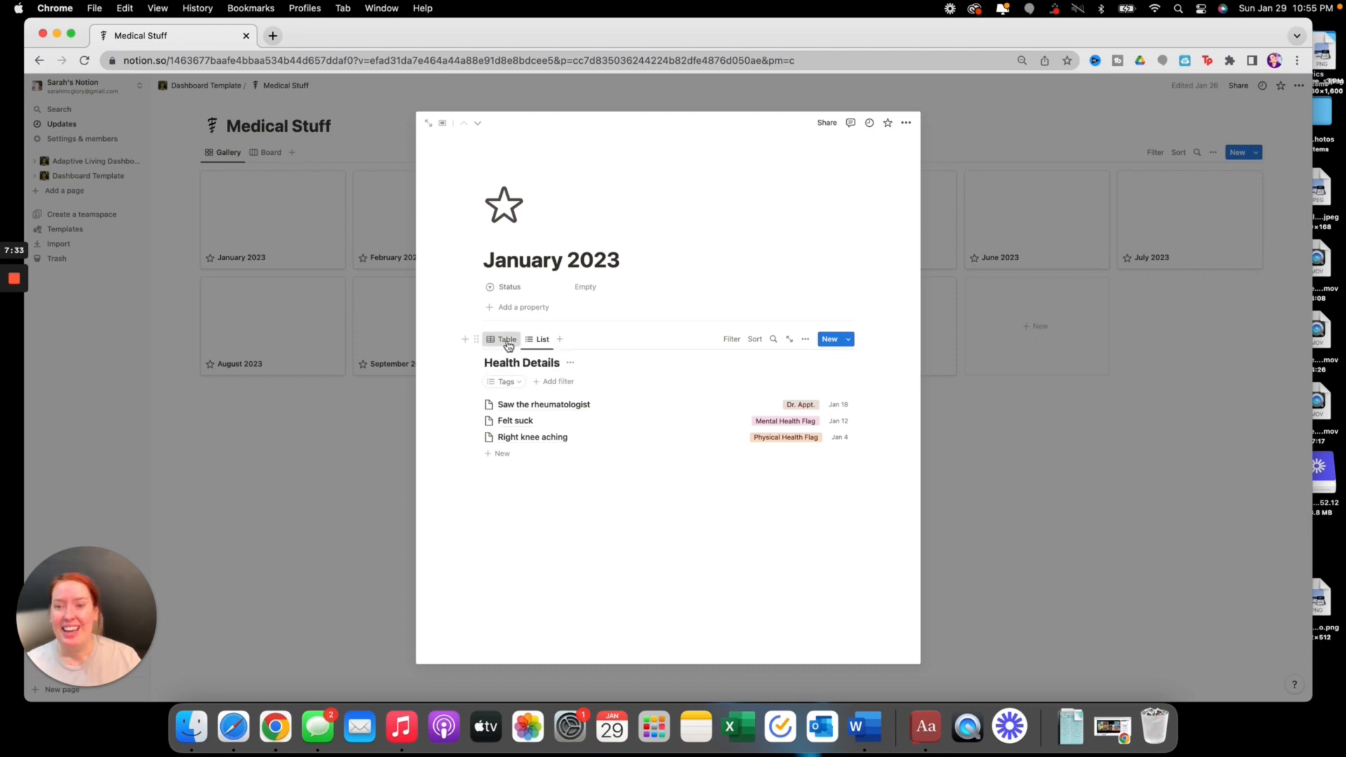
pyautogui.click(510, 105)
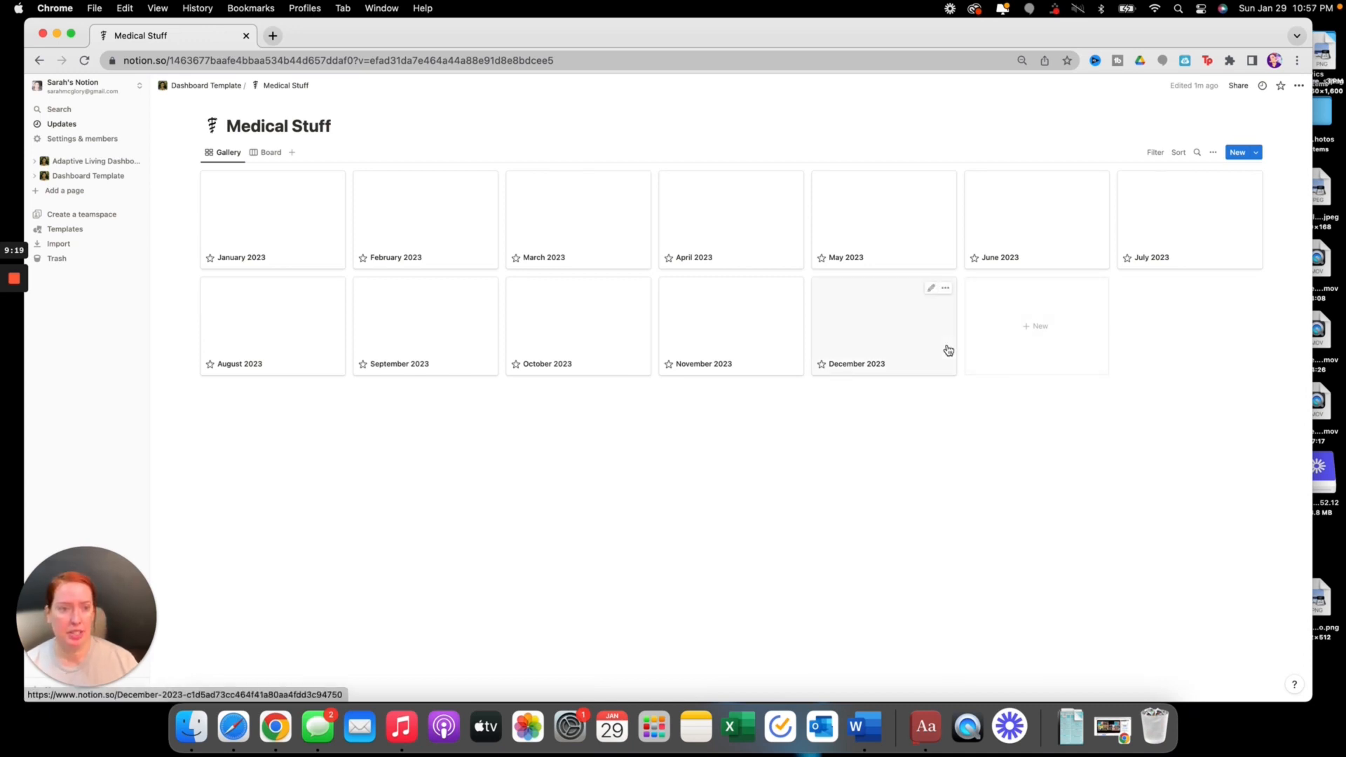
# Duplicate the December 2023 card as Past Medical History and add an empty row to its Health Details table
pyautogui.click(946, 293)
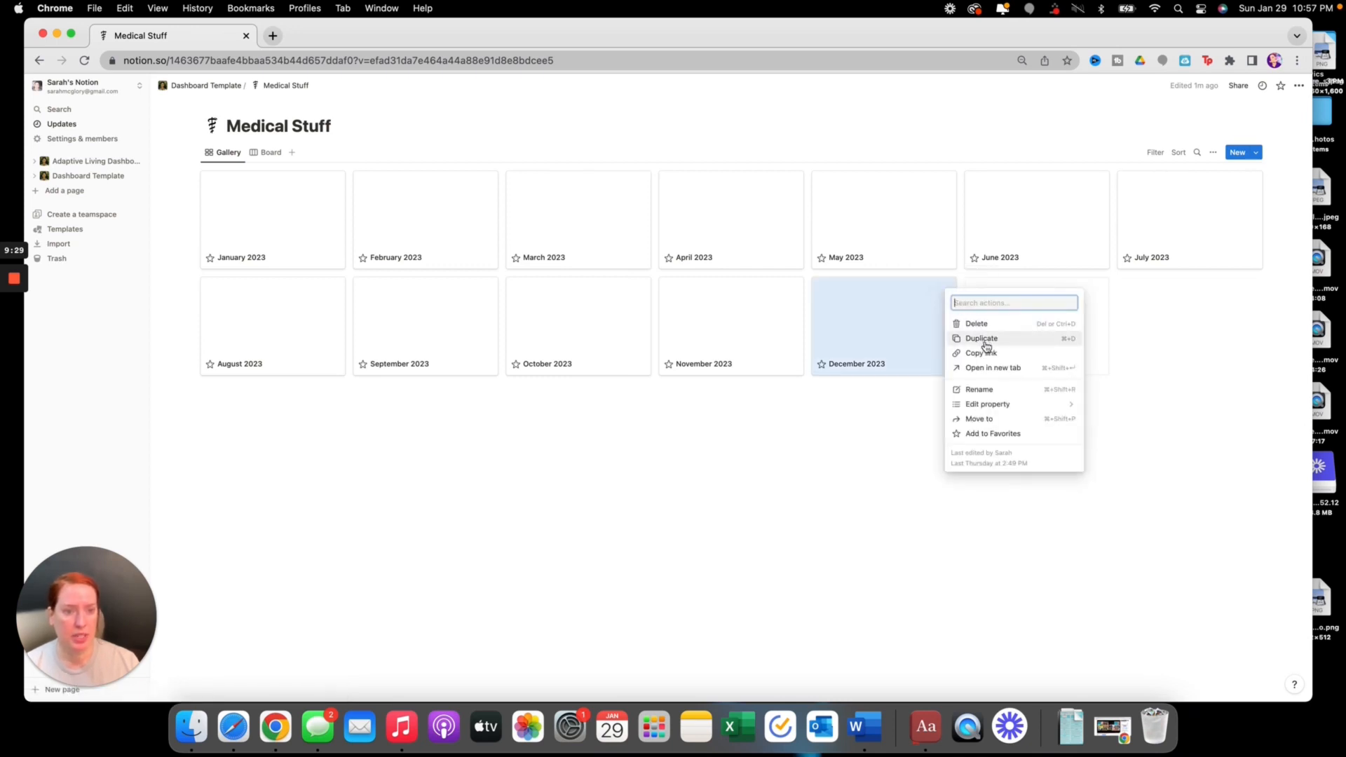
pyautogui.click(986, 342)
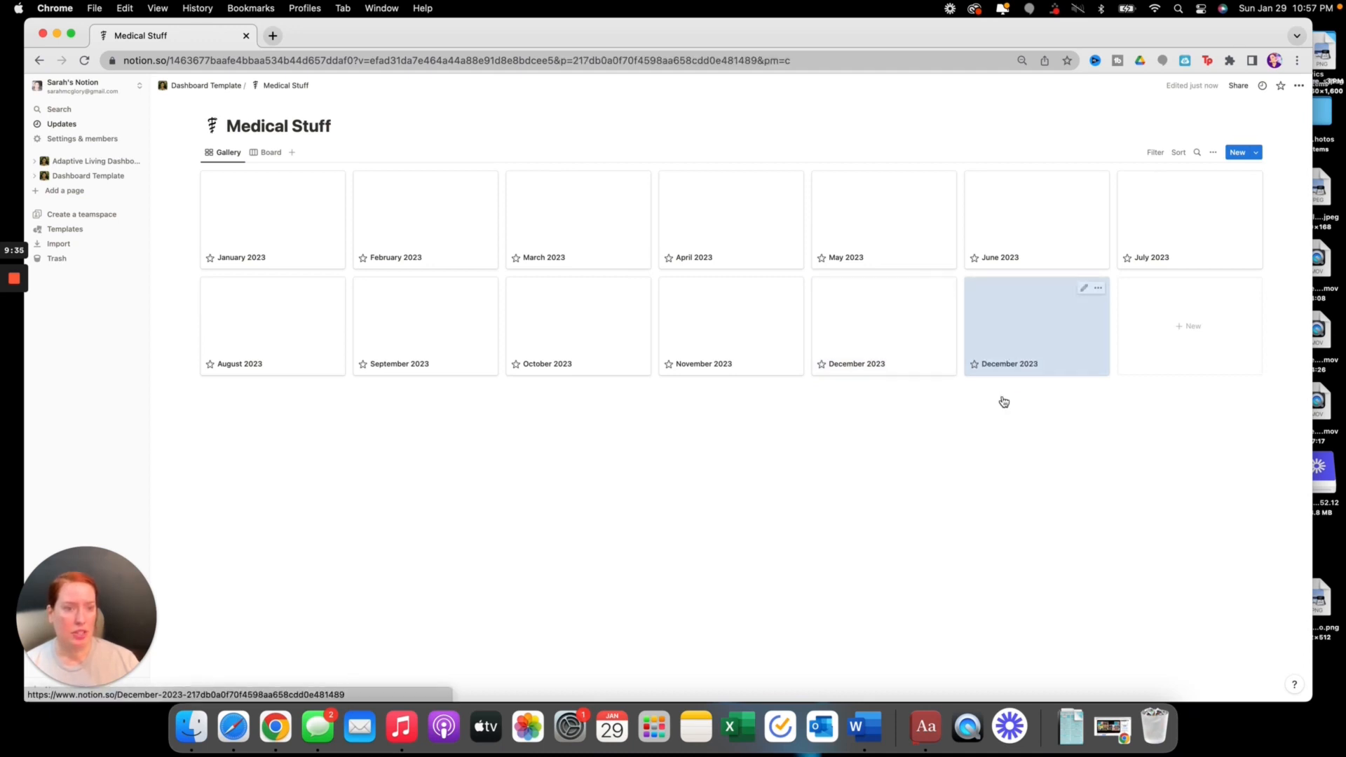
pyautogui.click(1003, 337)
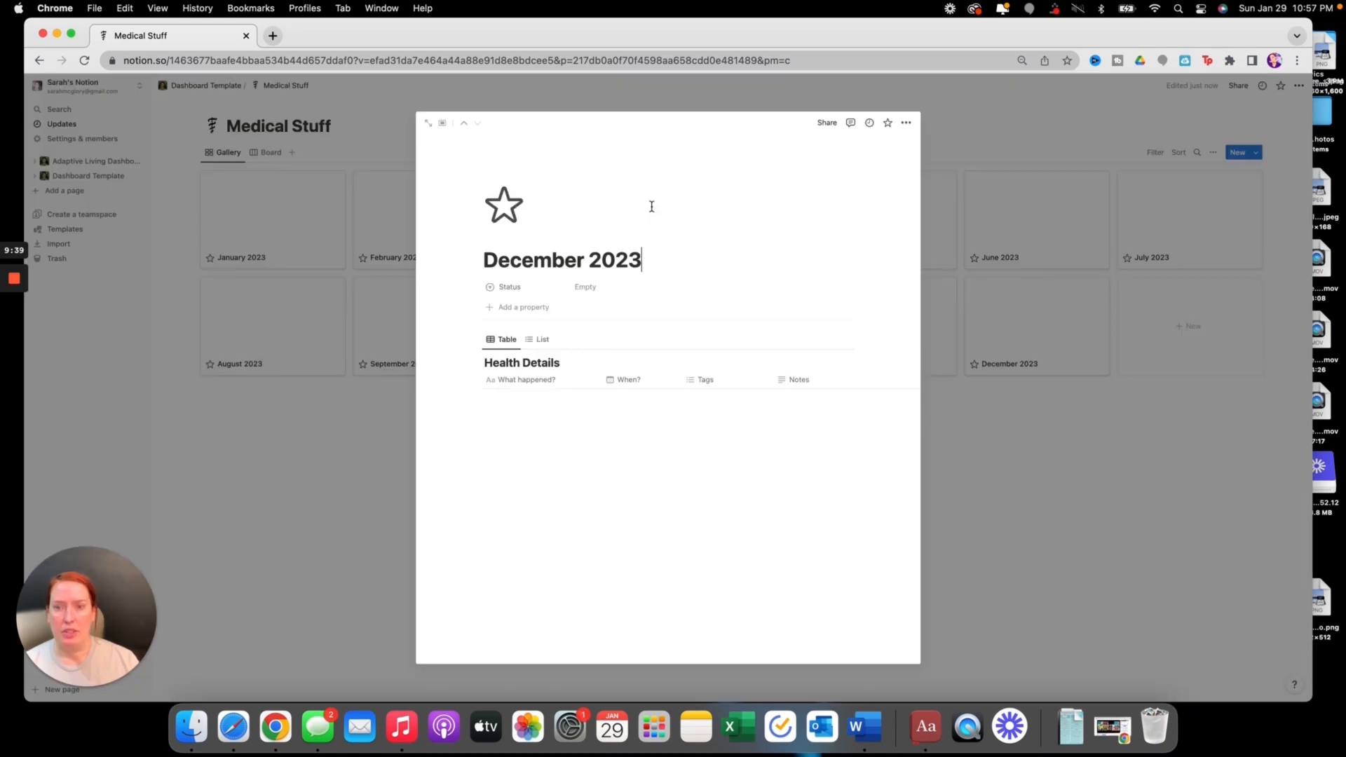
pyautogui.moveTo(646, 257); pyautogui.dragTo(491, 259)
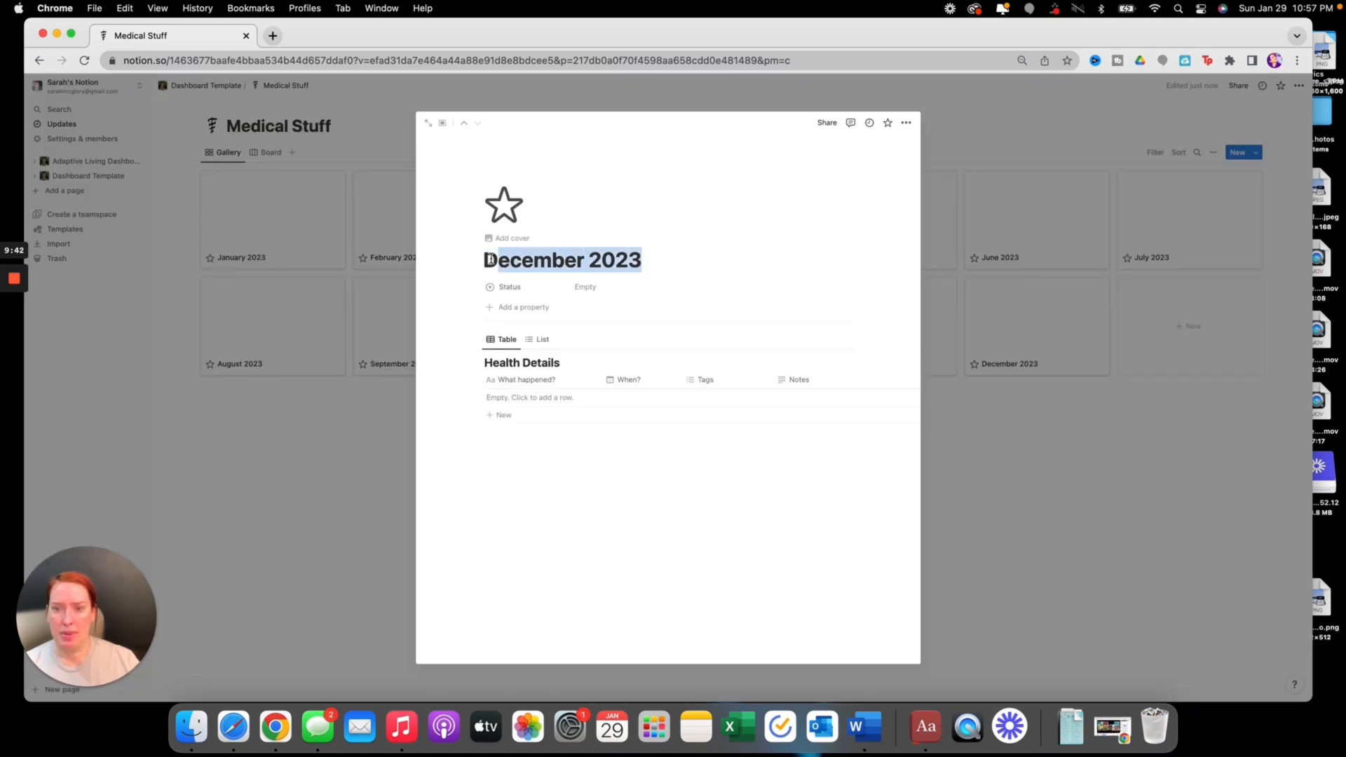
pyautogui.write('Past Medical History')
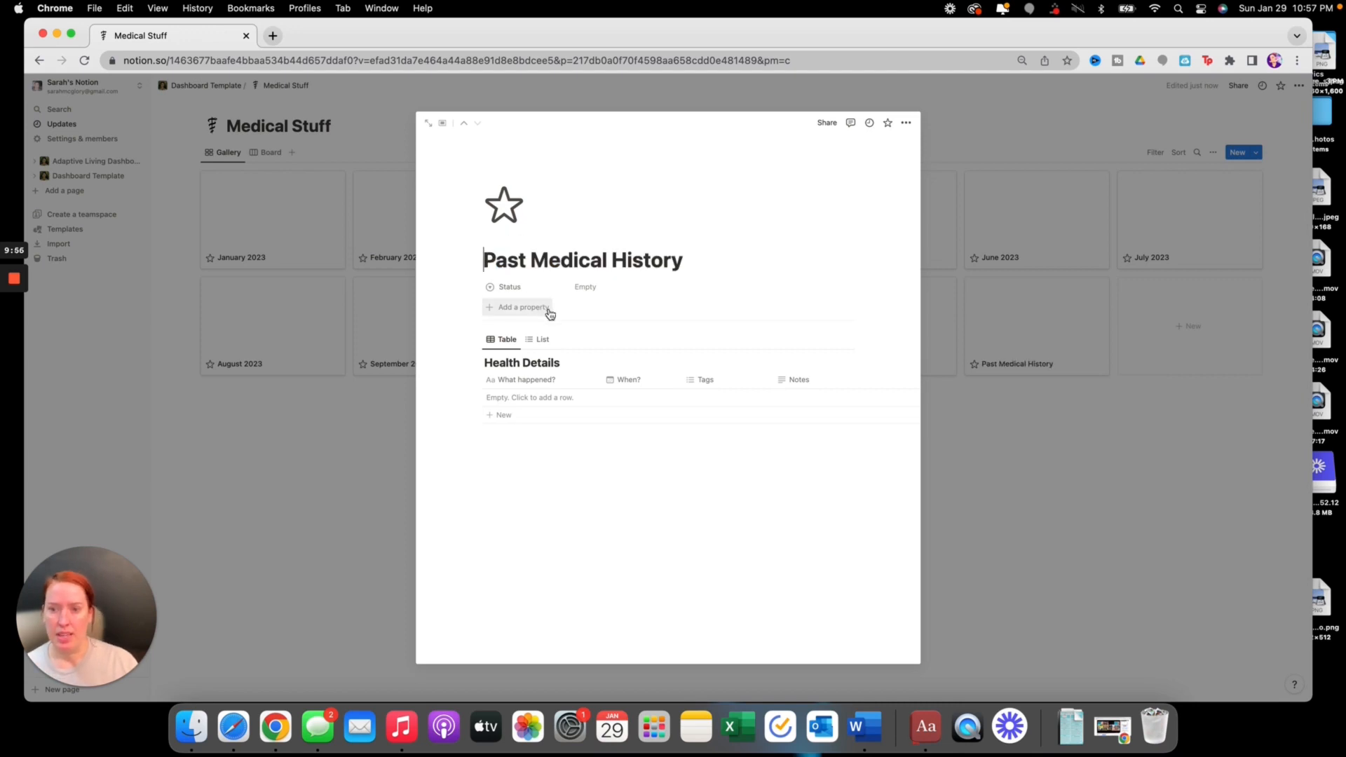
pyautogui.click(542, 416)
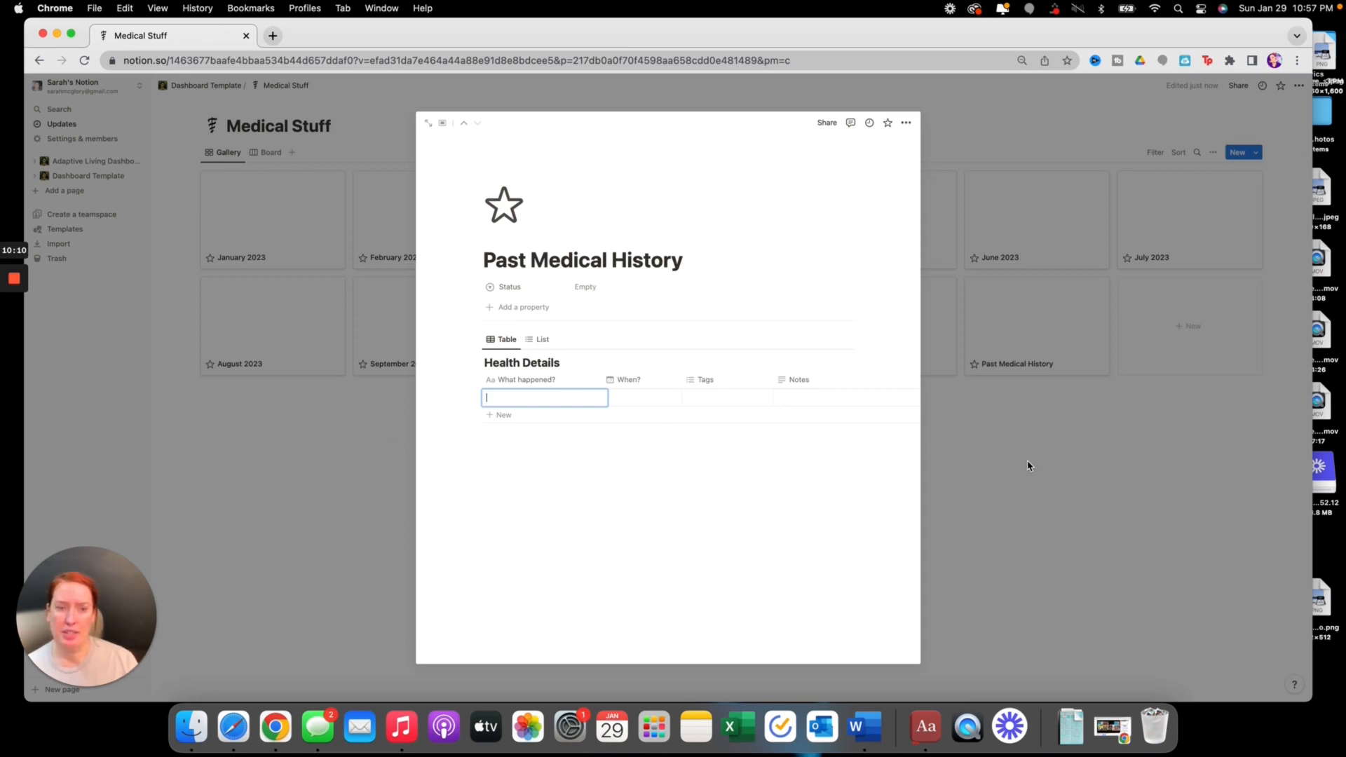
pyautogui.press('Escape')
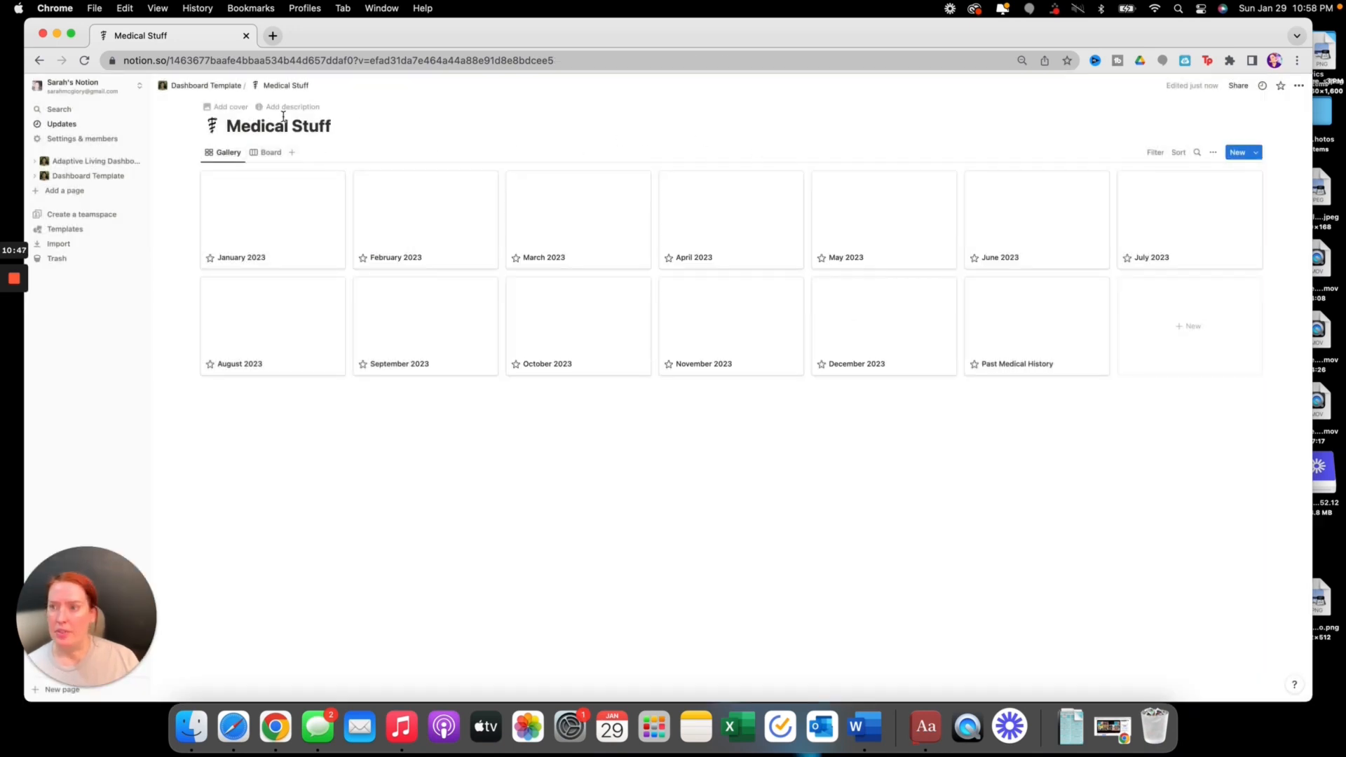
# Open Communications from the Dashboard Template and add a cover to the Family contact card with the January 3 follow-up
pyautogui.click(214, 87)
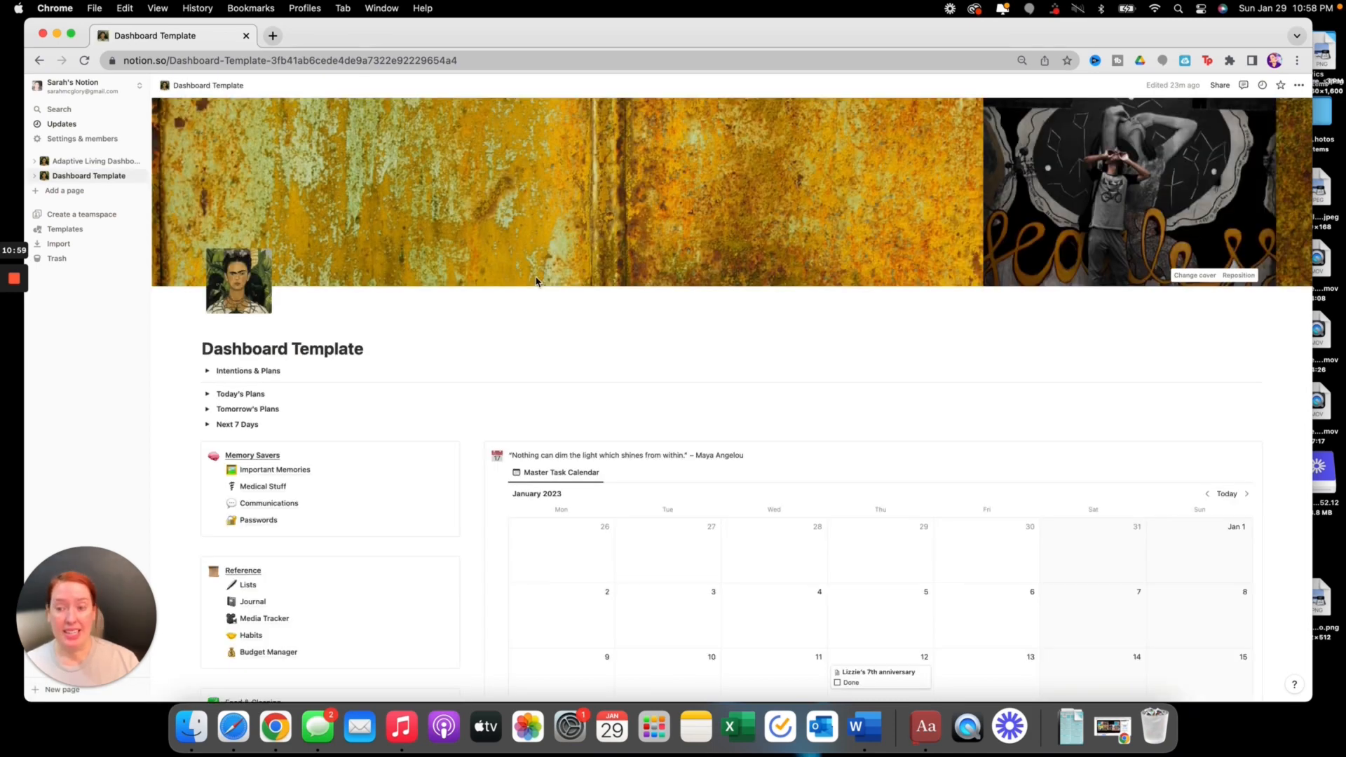
pyautogui.scroll(-4, 537, 282)
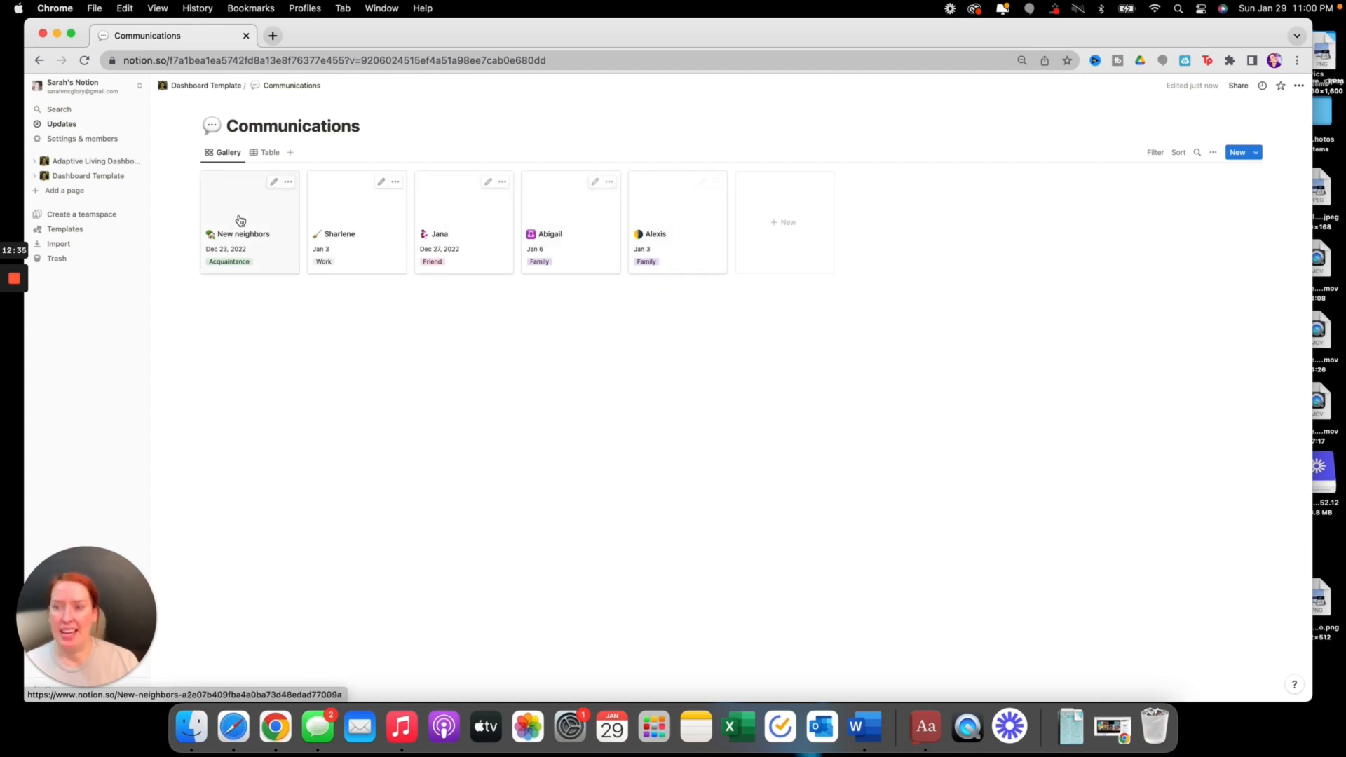
pyautogui.click(673, 215)
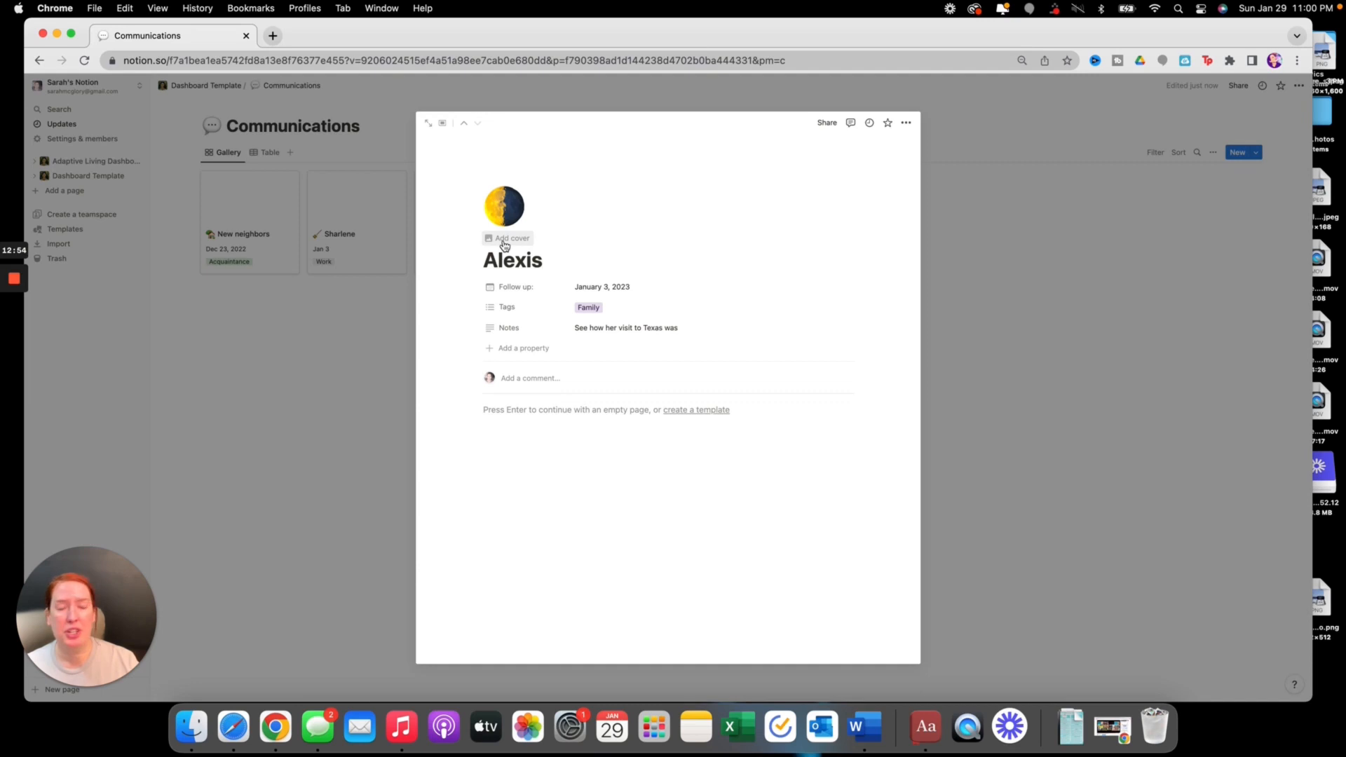
pyautogui.click(503, 242)
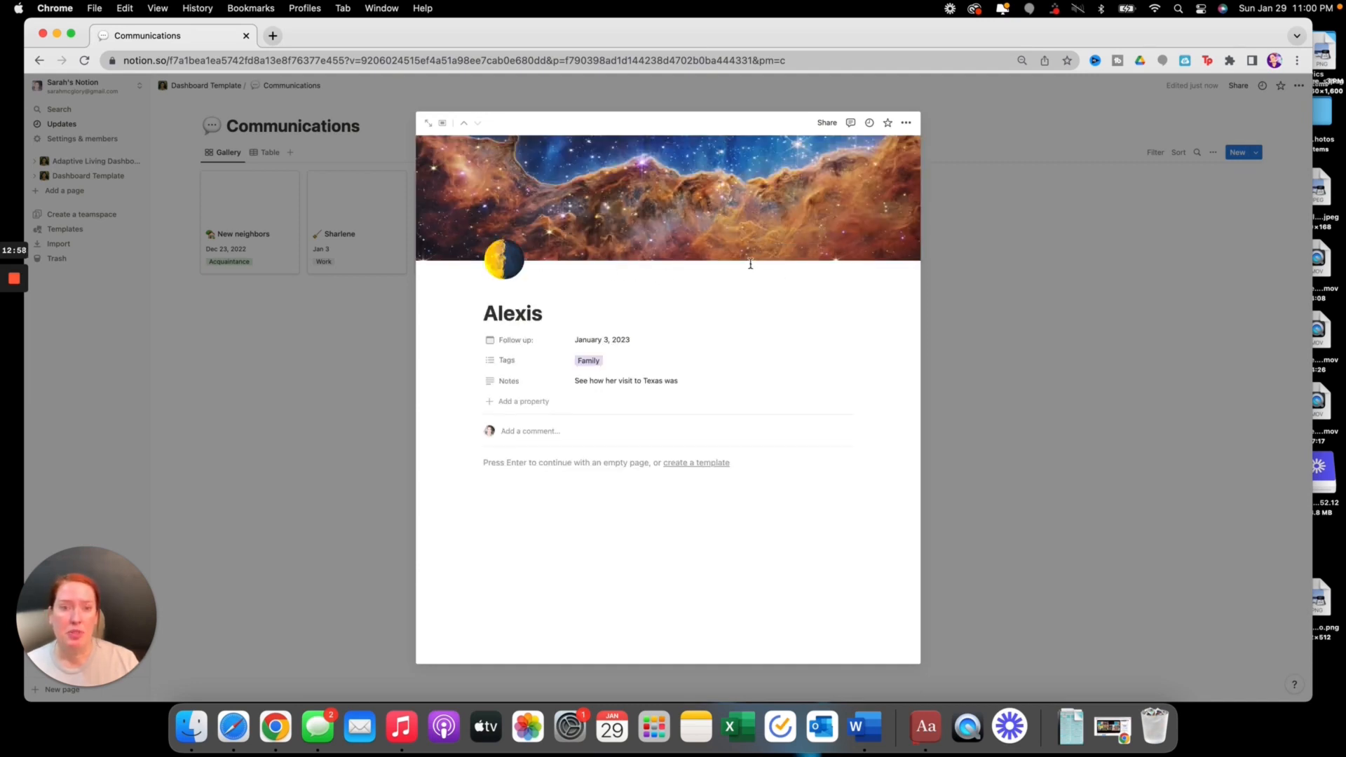
# Replace the contact's cover with an Unsplash photo of a woman with glasses, found by searching for "woman"
pyautogui.moveTo(763, 259)
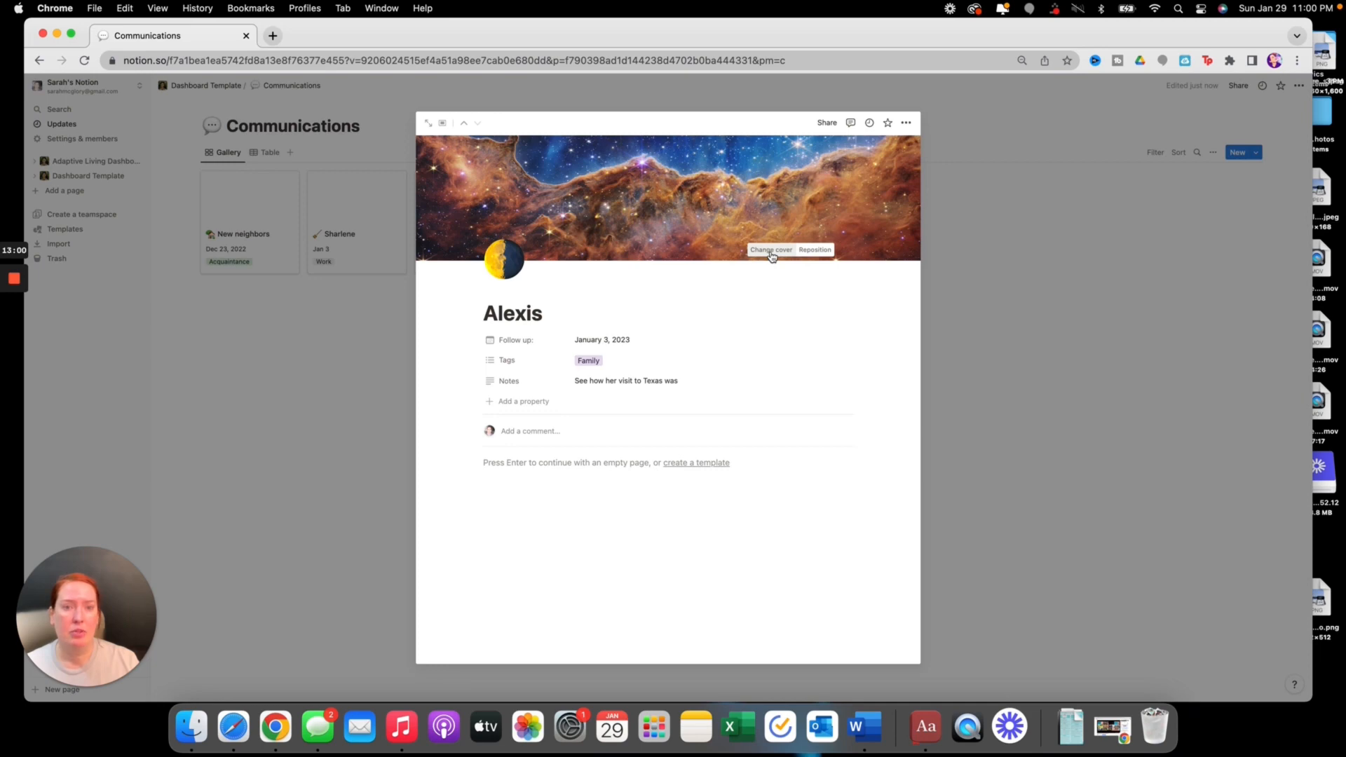
pyautogui.click(771, 251)
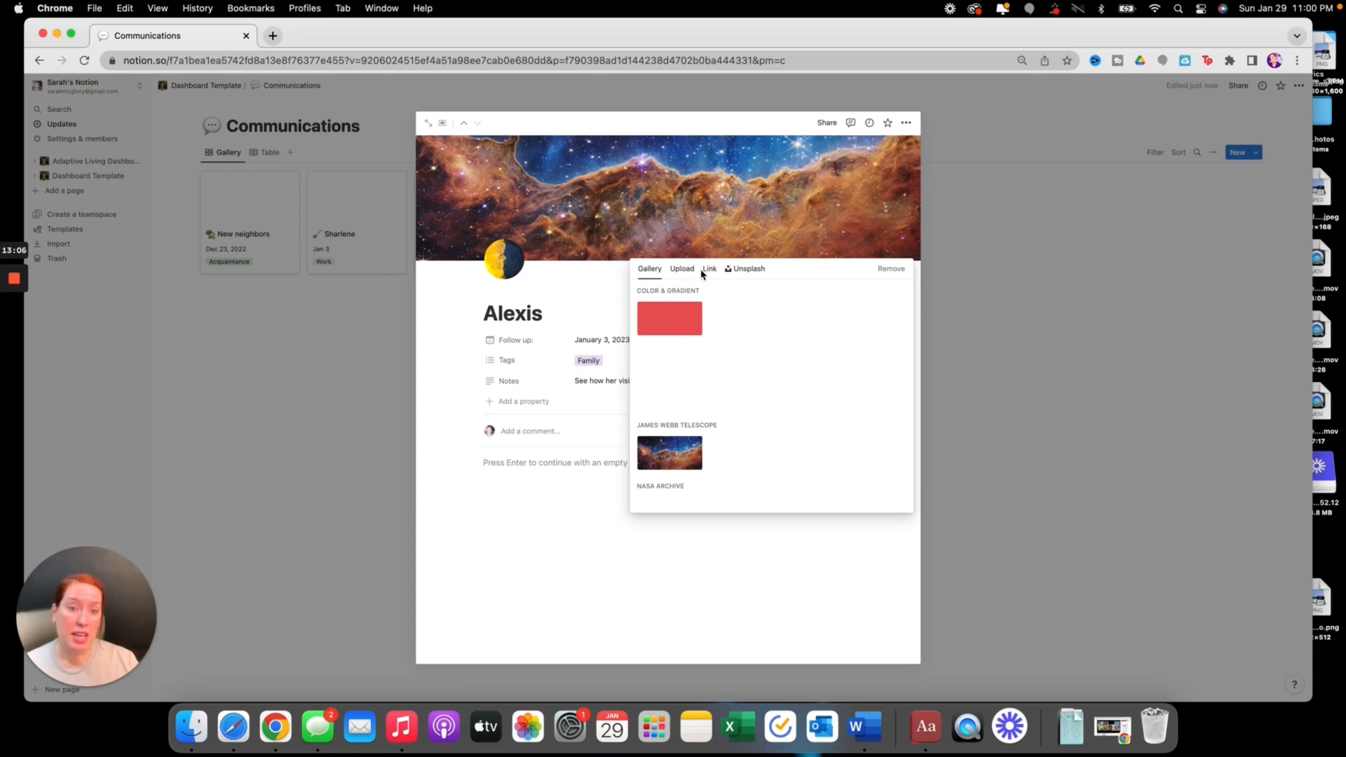
pyautogui.click(749, 275)
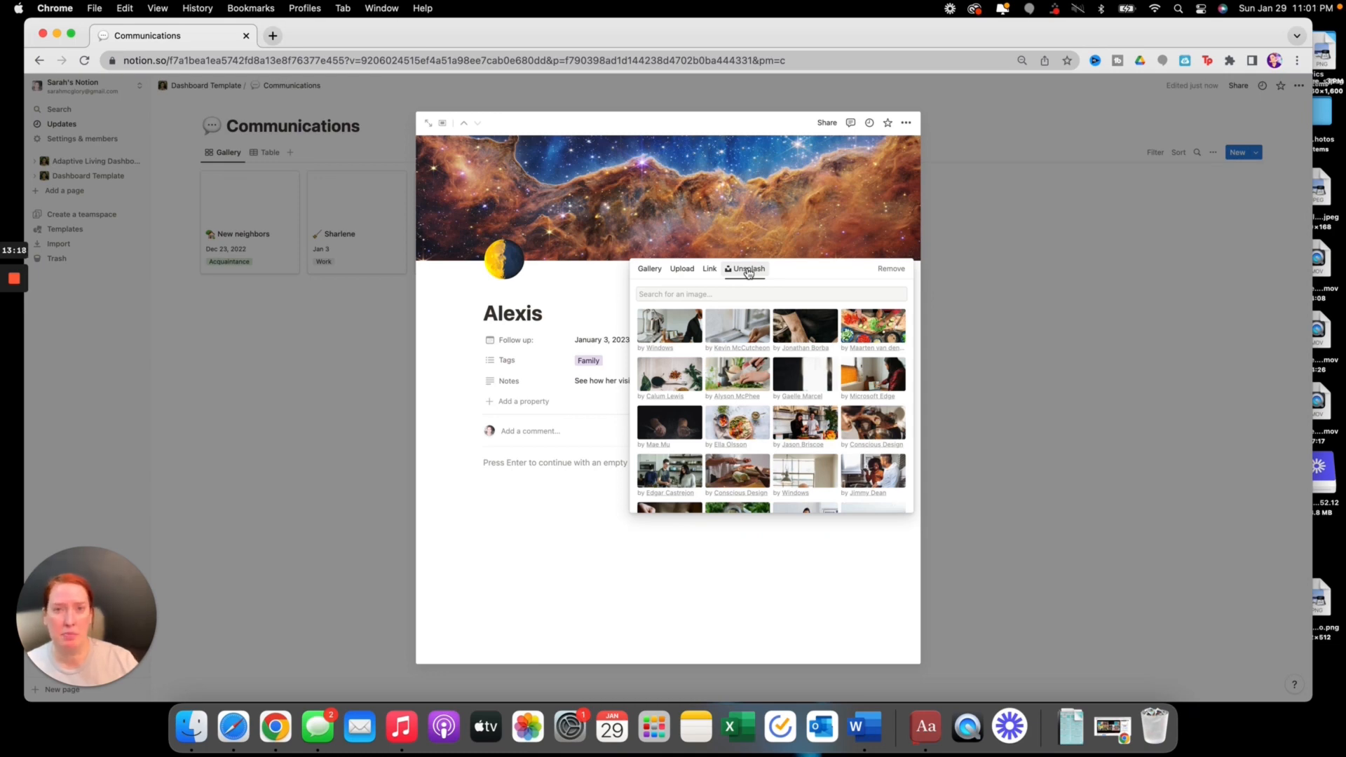
pyautogui.click(723, 296)
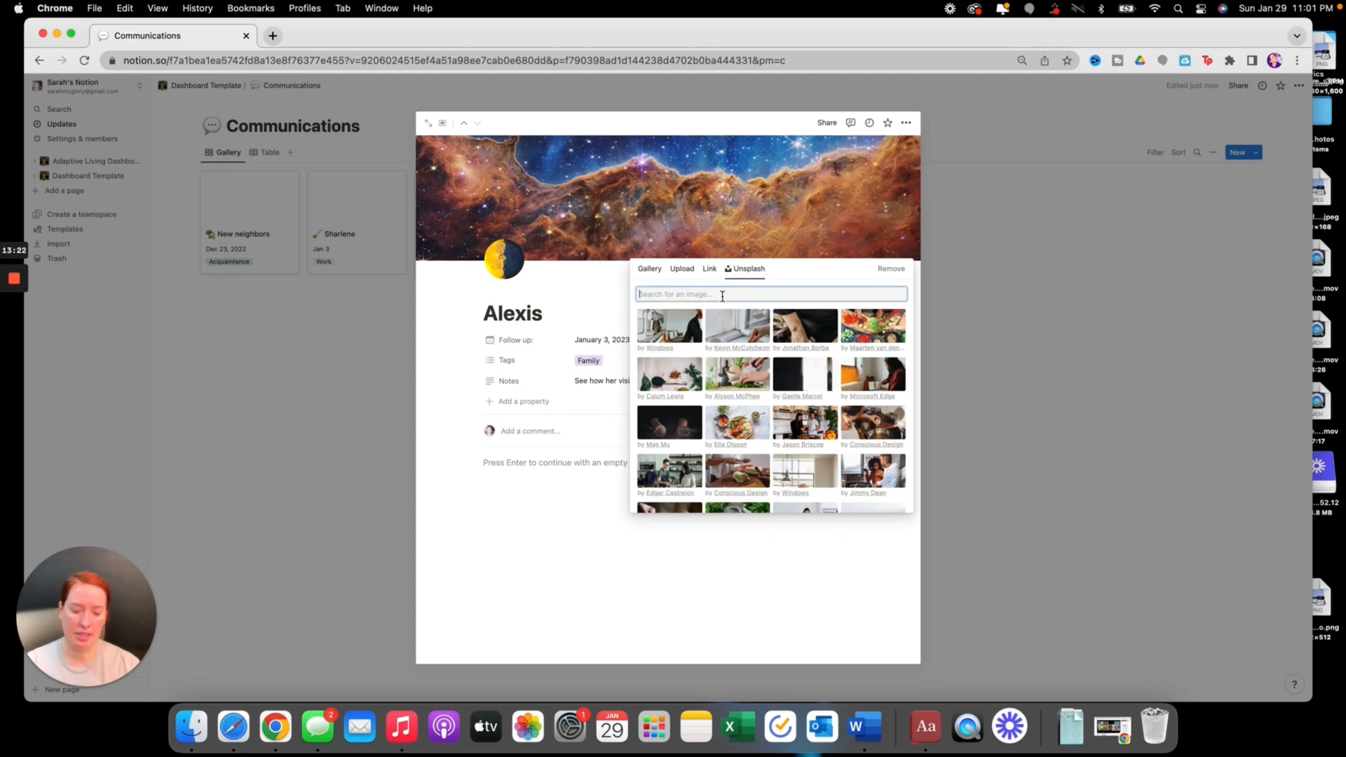
pyautogui.write('woman')
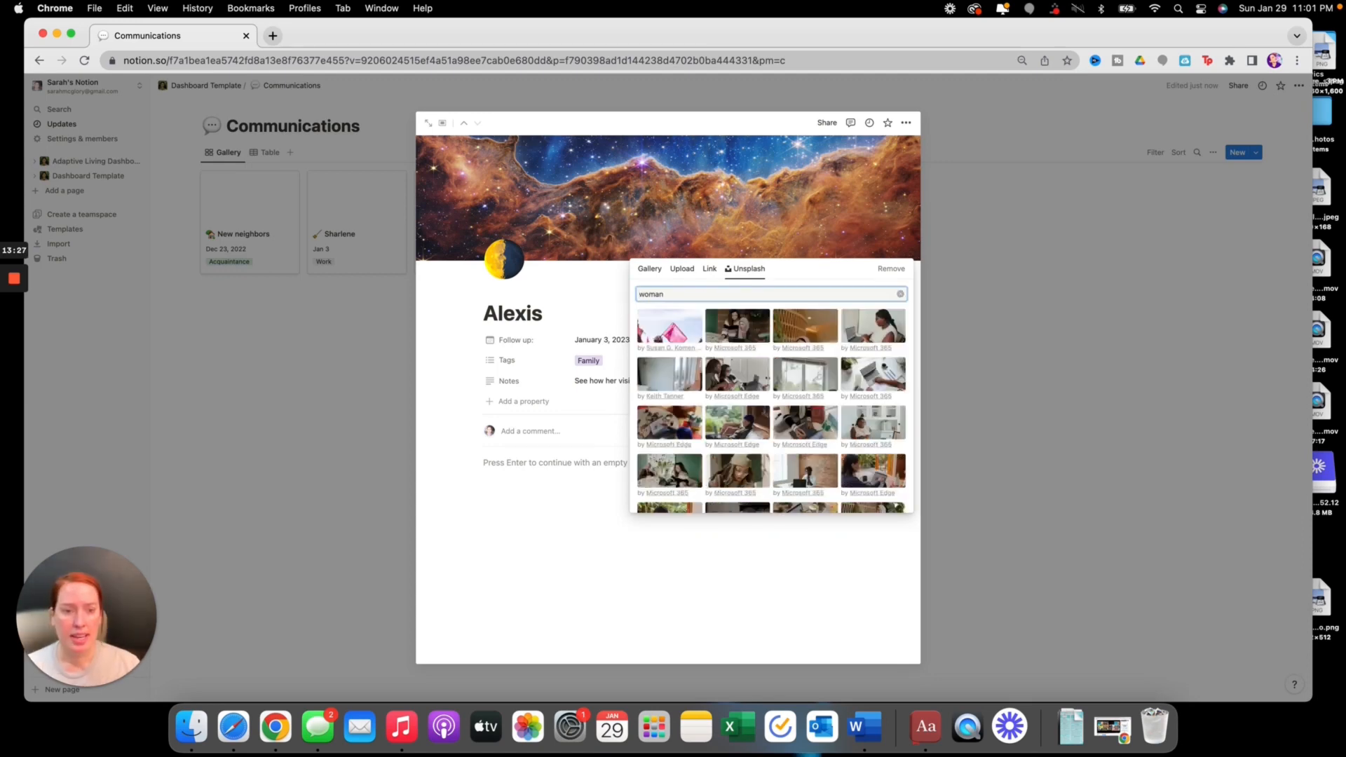
pyautogui.click(741, 475)
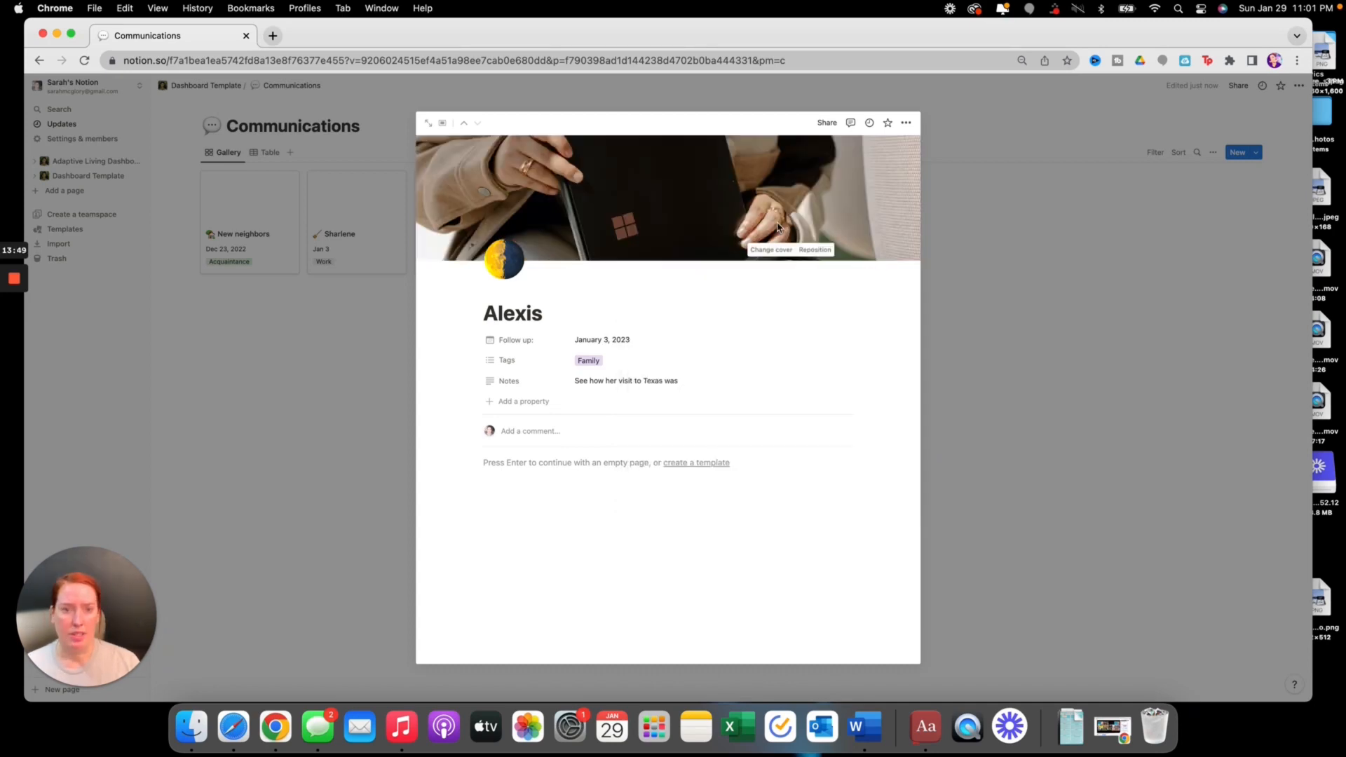
# Reposition the cover photo to show the woman's glasses and upper body, save the position and close the card
pyautogui.click(819, 250)
pyautogui.moveTo(809, 196); pyautogui.dragTo(851, 415)
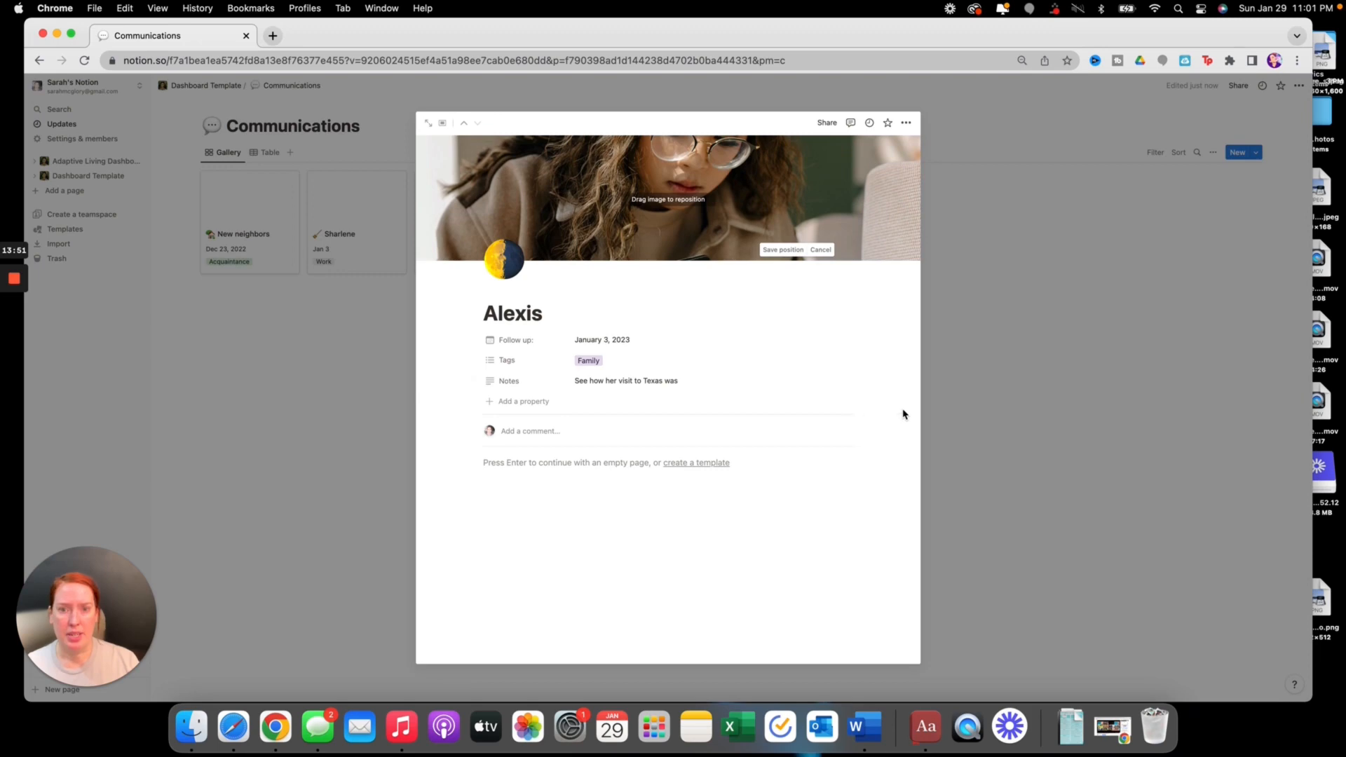
pyautogui.click(783, 250)
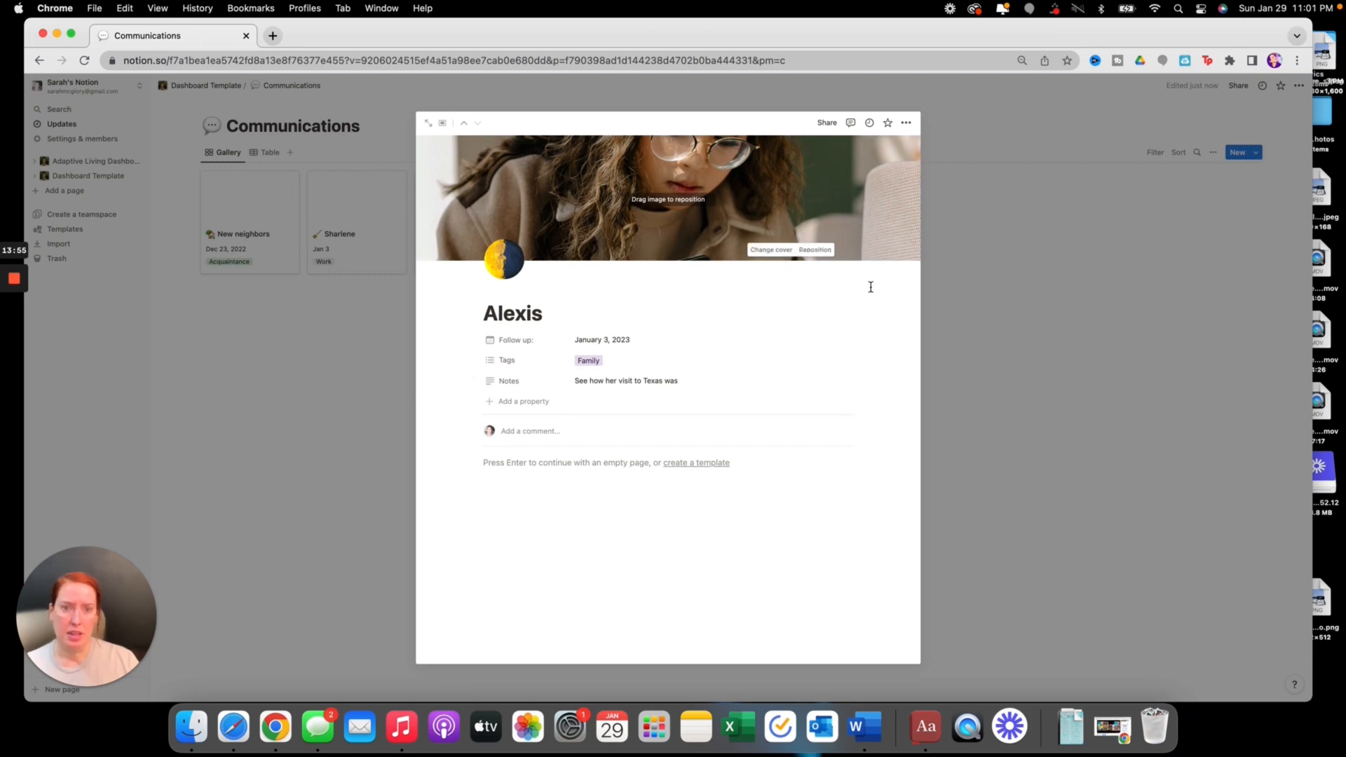
pyautogui.click(970, 314)
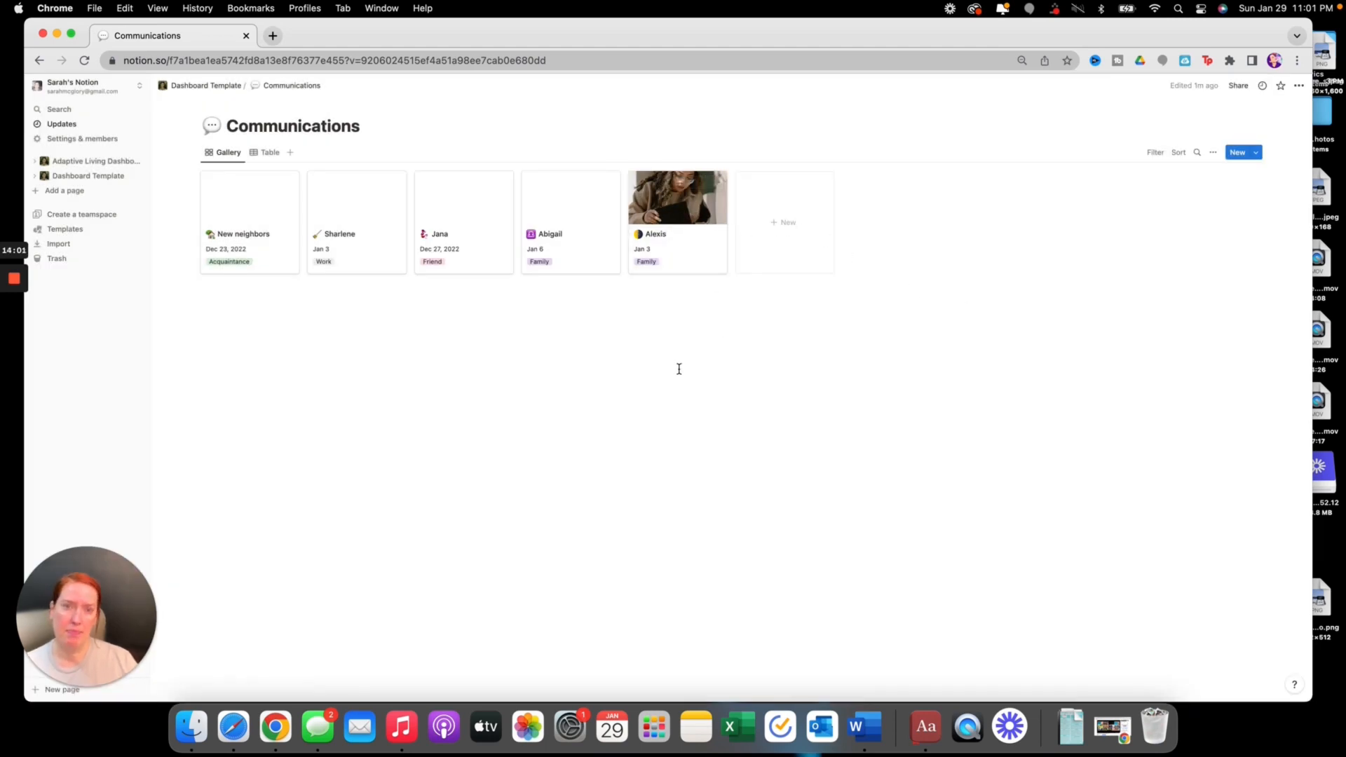
# Add "Jan 30, 2023: Wanting to travel to Japan in March" under Notes on the contact card with the January 6 follow-up
pyautogui.click(567, 211)
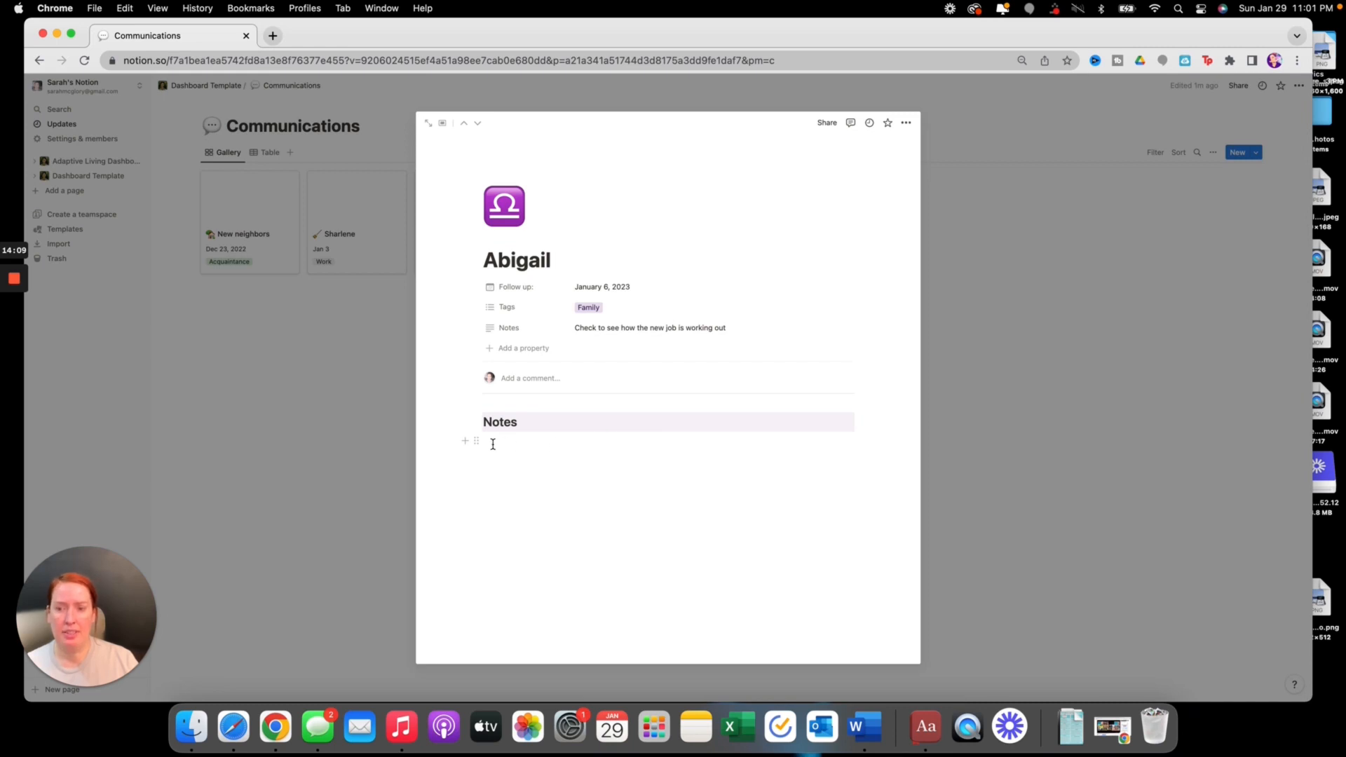
pyautogui.click(568, 442)
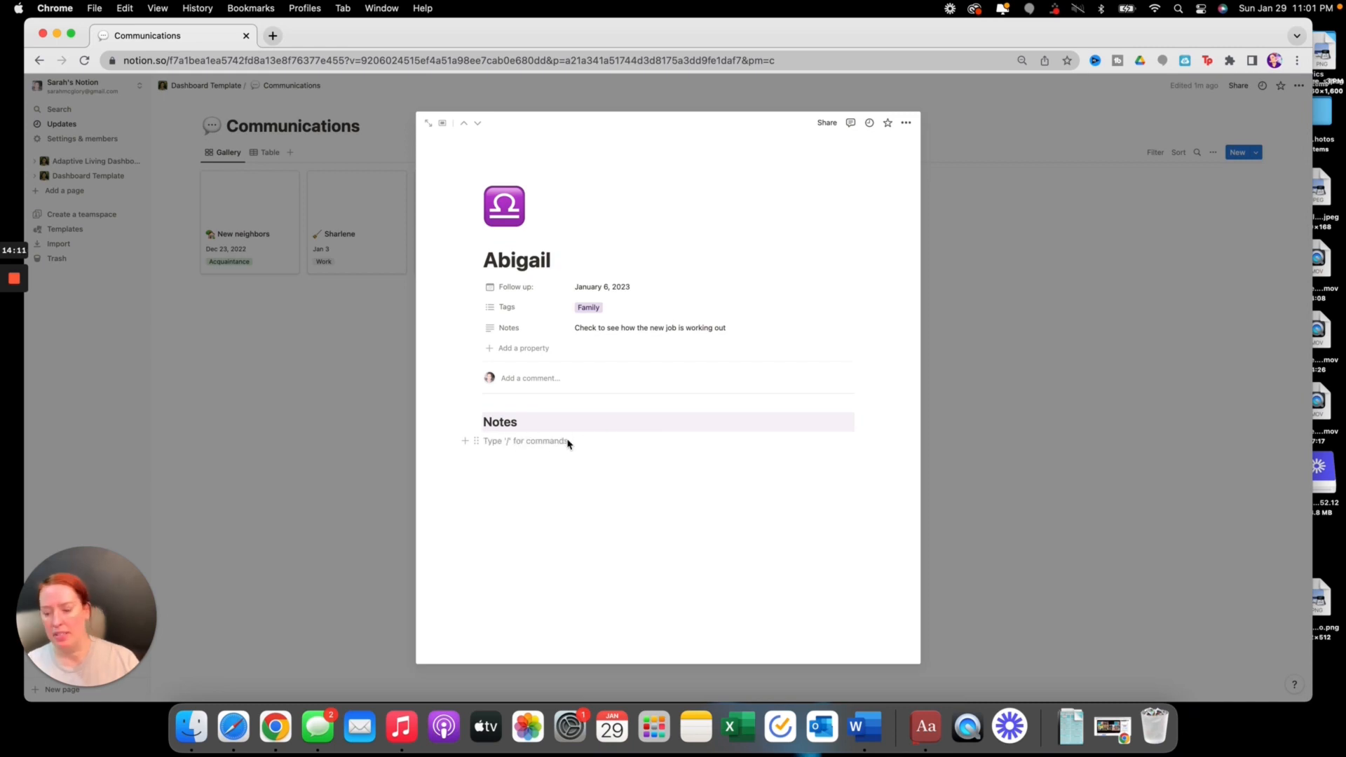
pyautogui.write('Jan 30, 2023:')
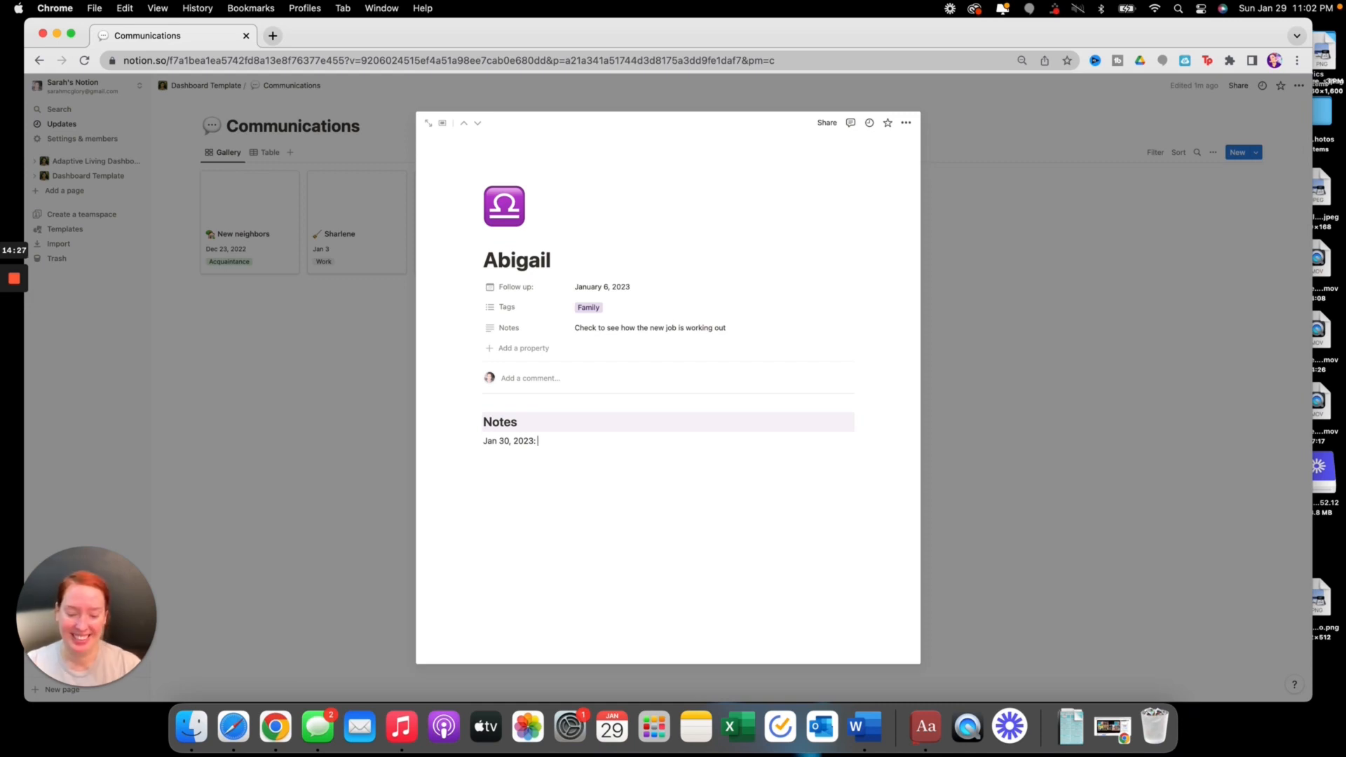
pyautogui.write('Wanting to travel to Japan in March')
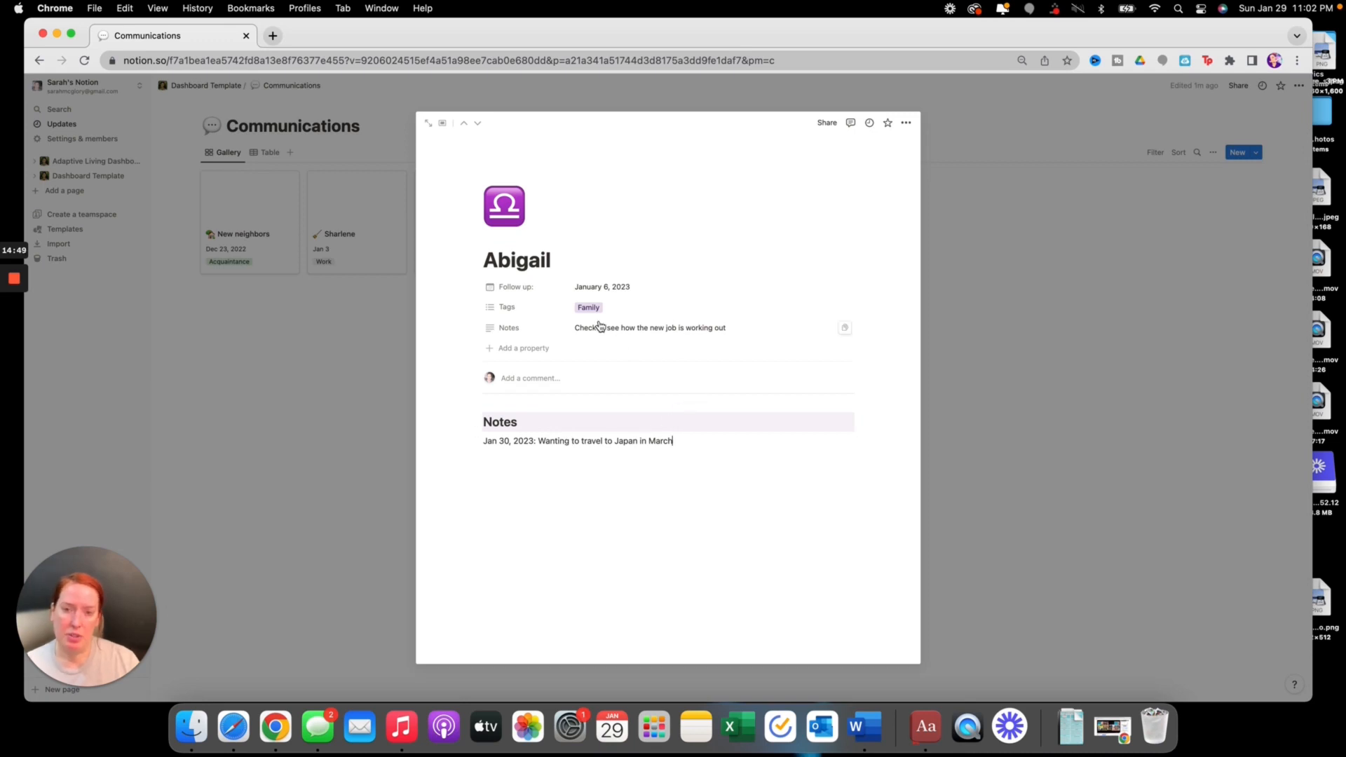
# Edit the contact's Notes property about the new job, set the follow-up date to February 1, 2023 and close the card
pyautogui.click(744, 327)
pyautogui.moveTo(742, 328); pyautogui.dragTo(630, 327)
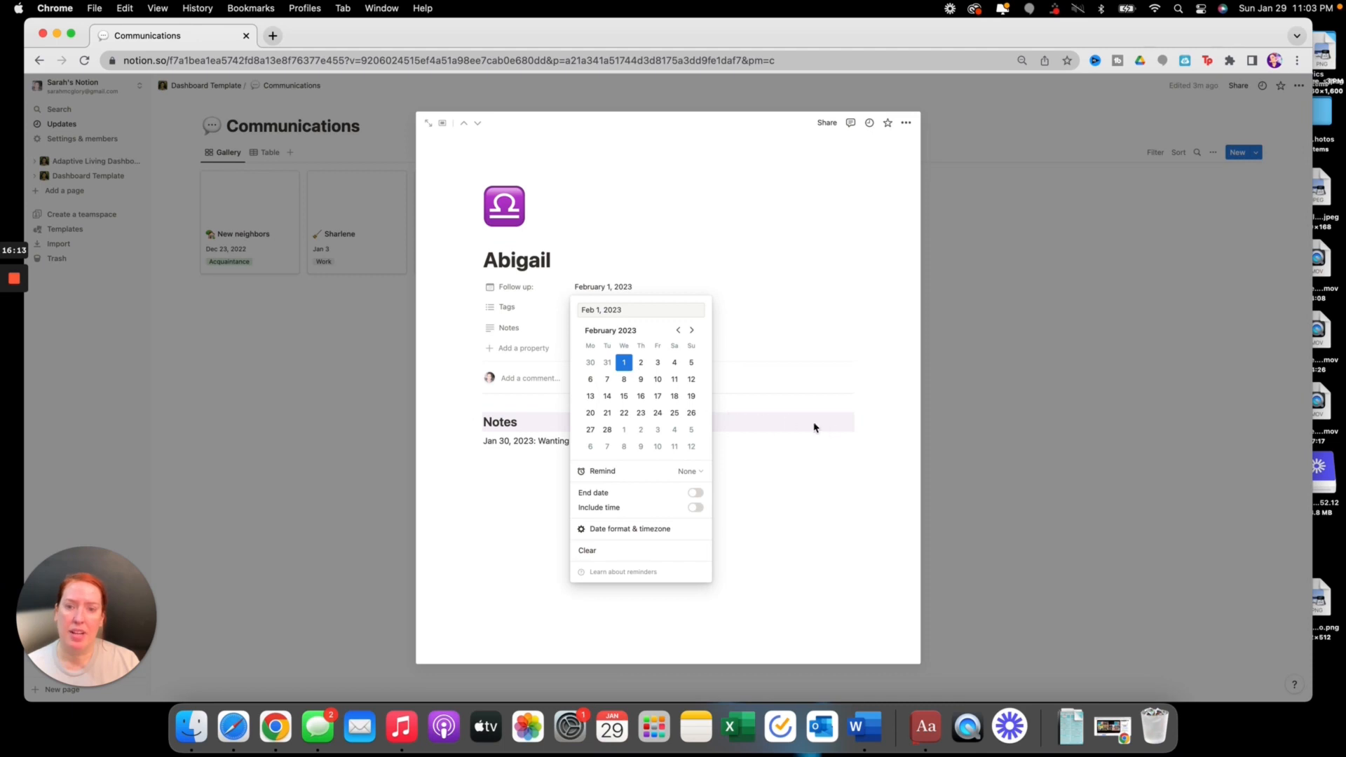
pyautogui.click(843, 431)
pyautogui.click(967, 506)
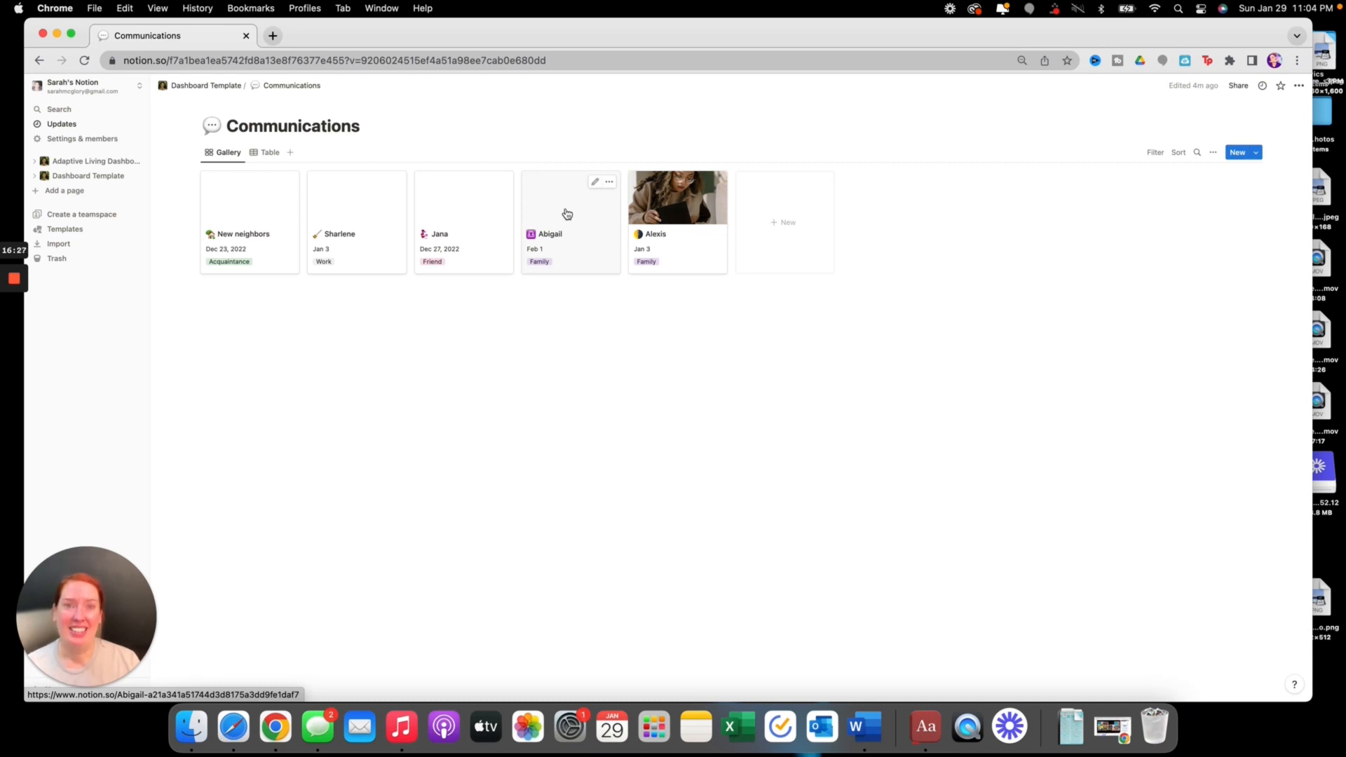
# Open Passwords from the Dashboard Template and examine the website login table on card A
pyautogui.click(209, 86)
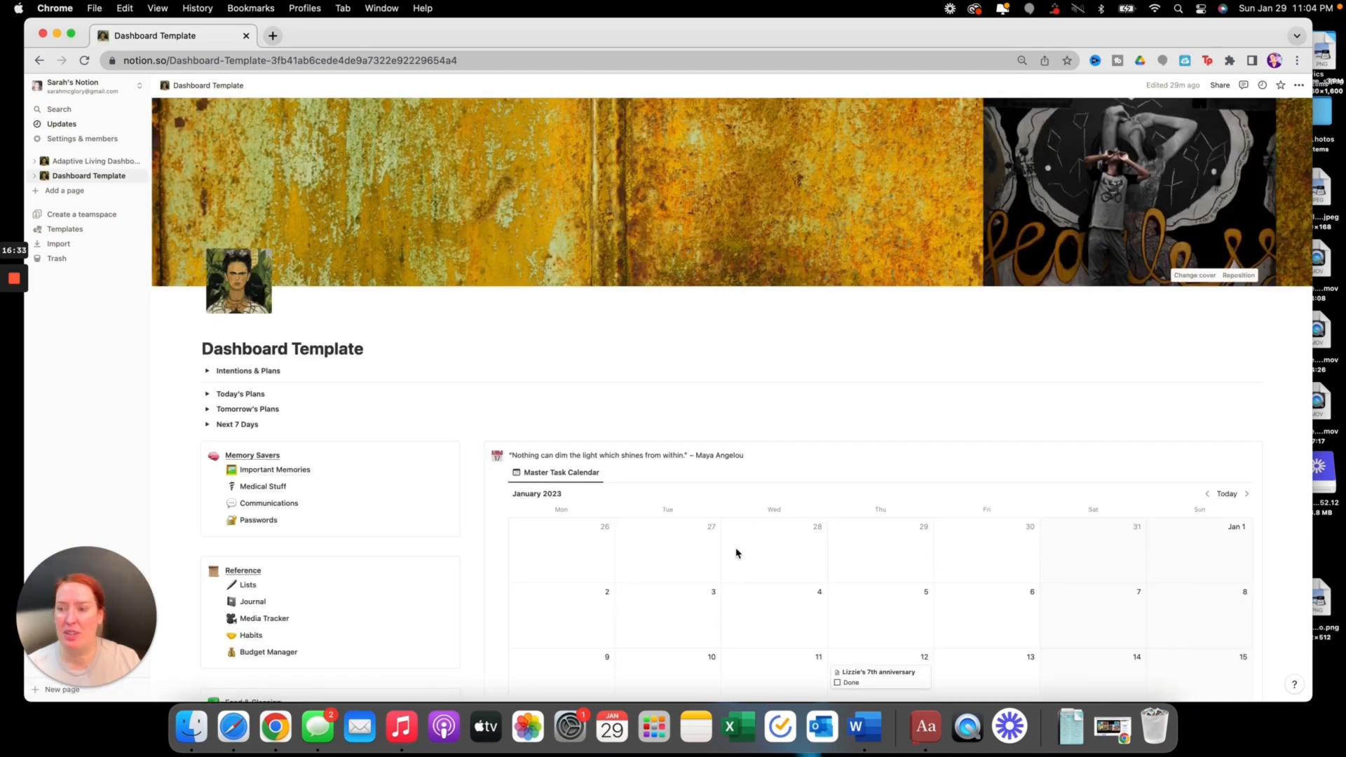
pyautogui.click(265, 522)
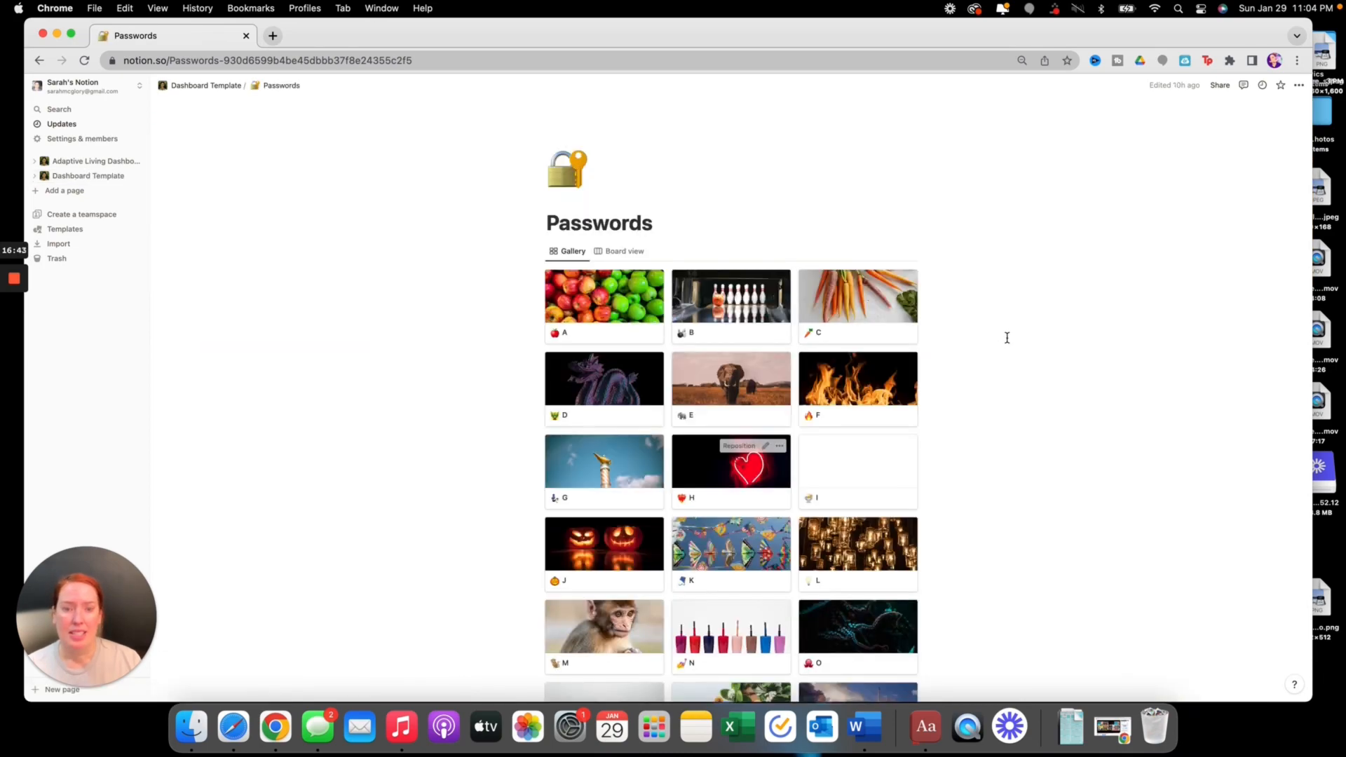
pyautogui.scroll(-1, 1007, 338)
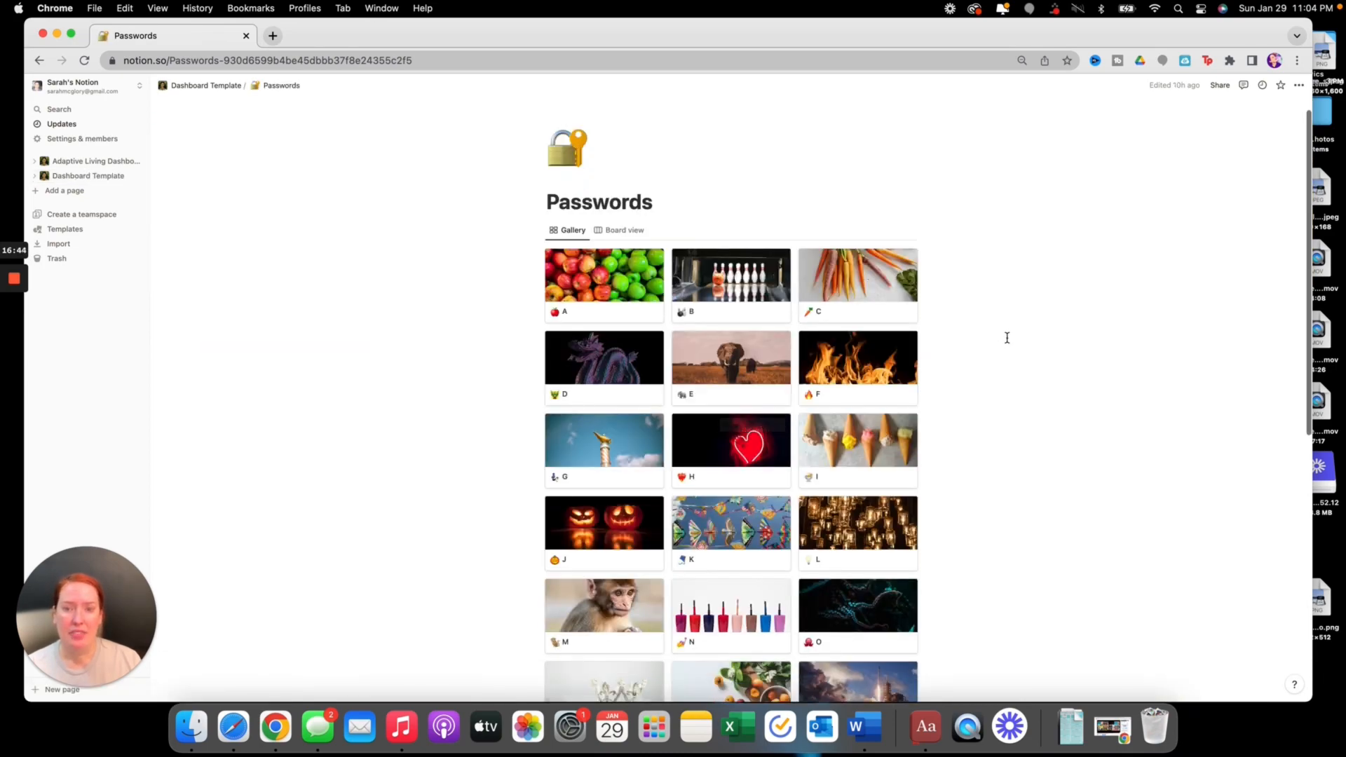
pyautogui.click(581, 280)
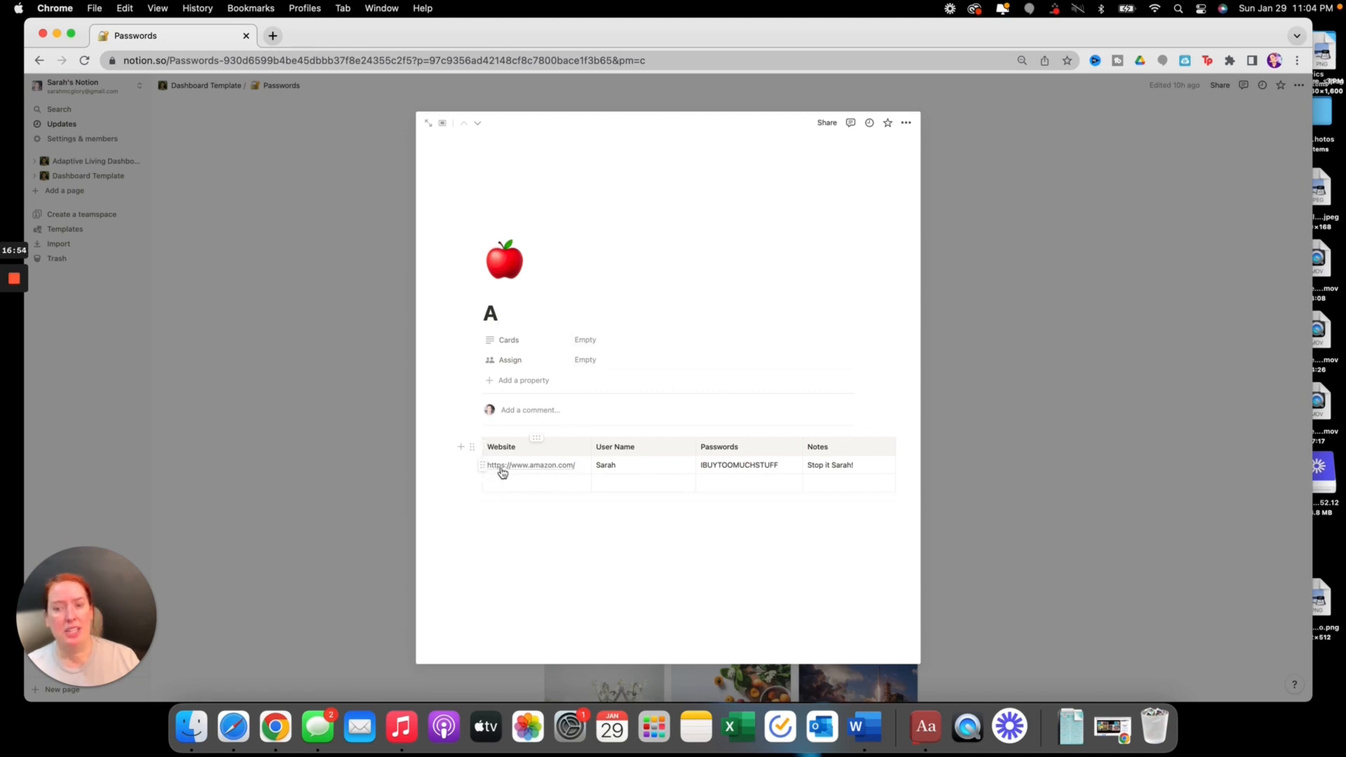
pyautogui.moveTo(553, 470)
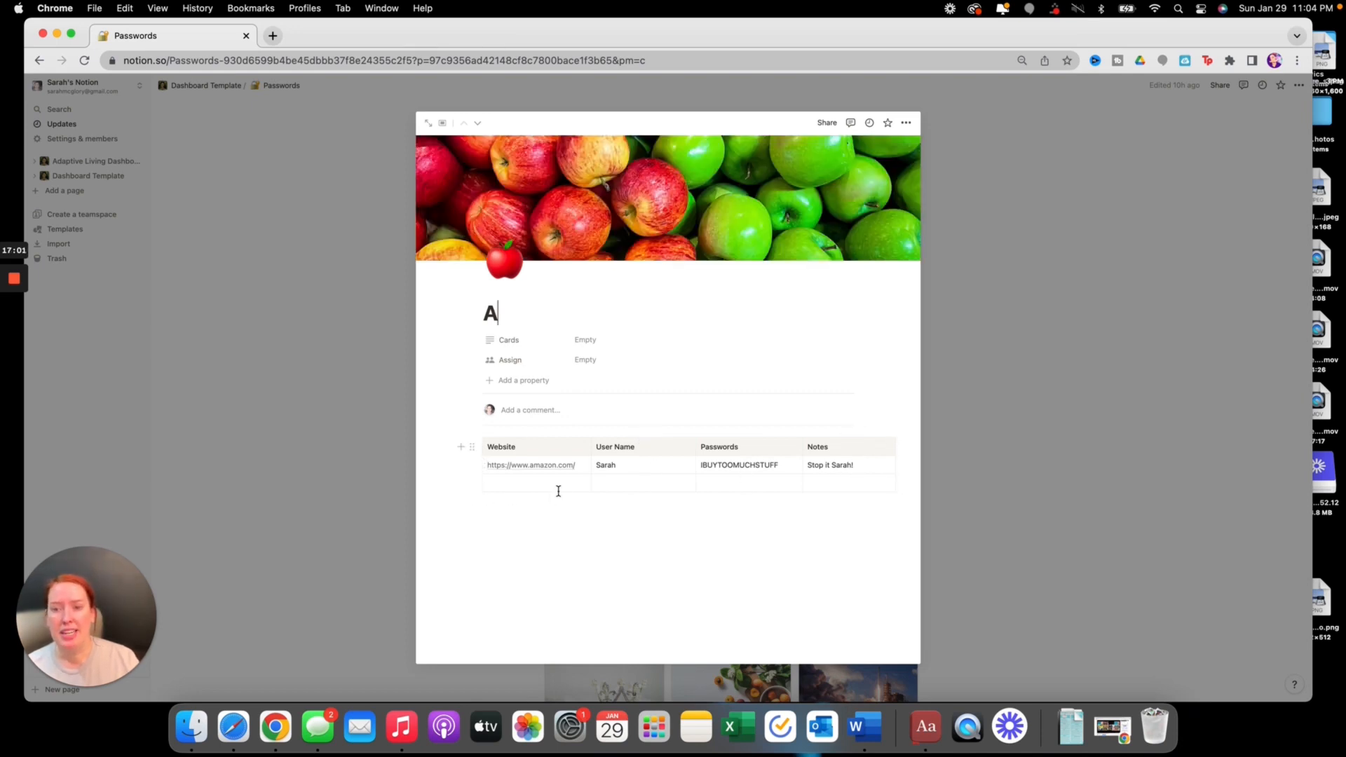
pyautogui.click(1060, 509)
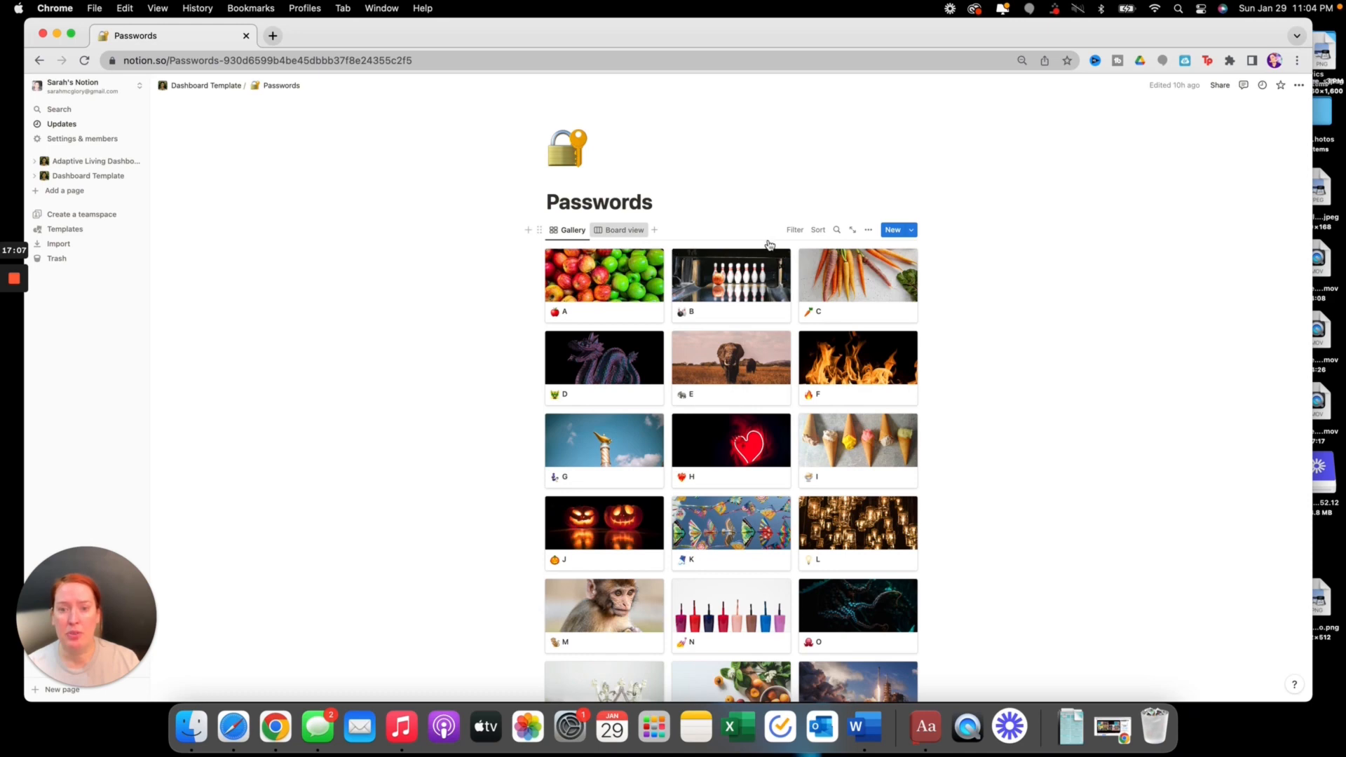
# View the Passwords database as a board and return to the Dashboard Template
pyautogui.click(624, 231)
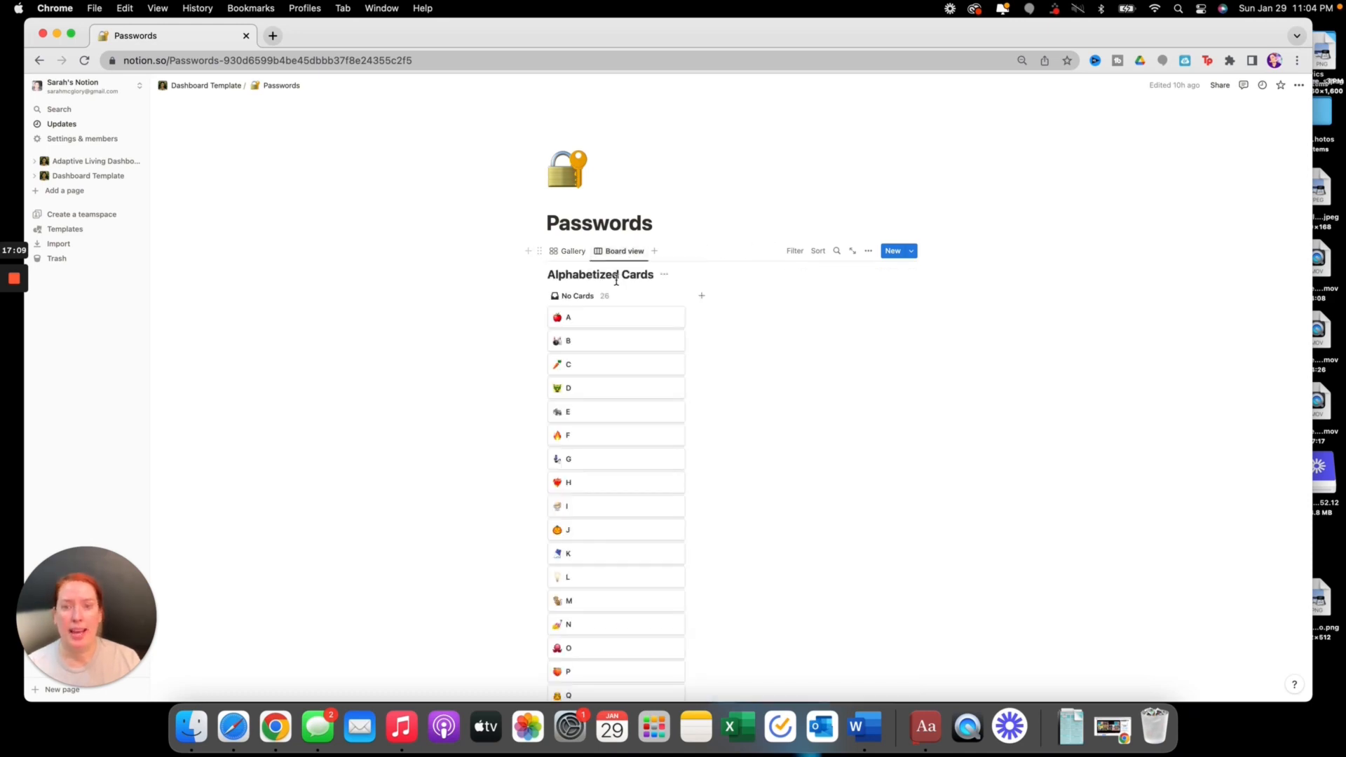
pyautogui.click(205, 87)
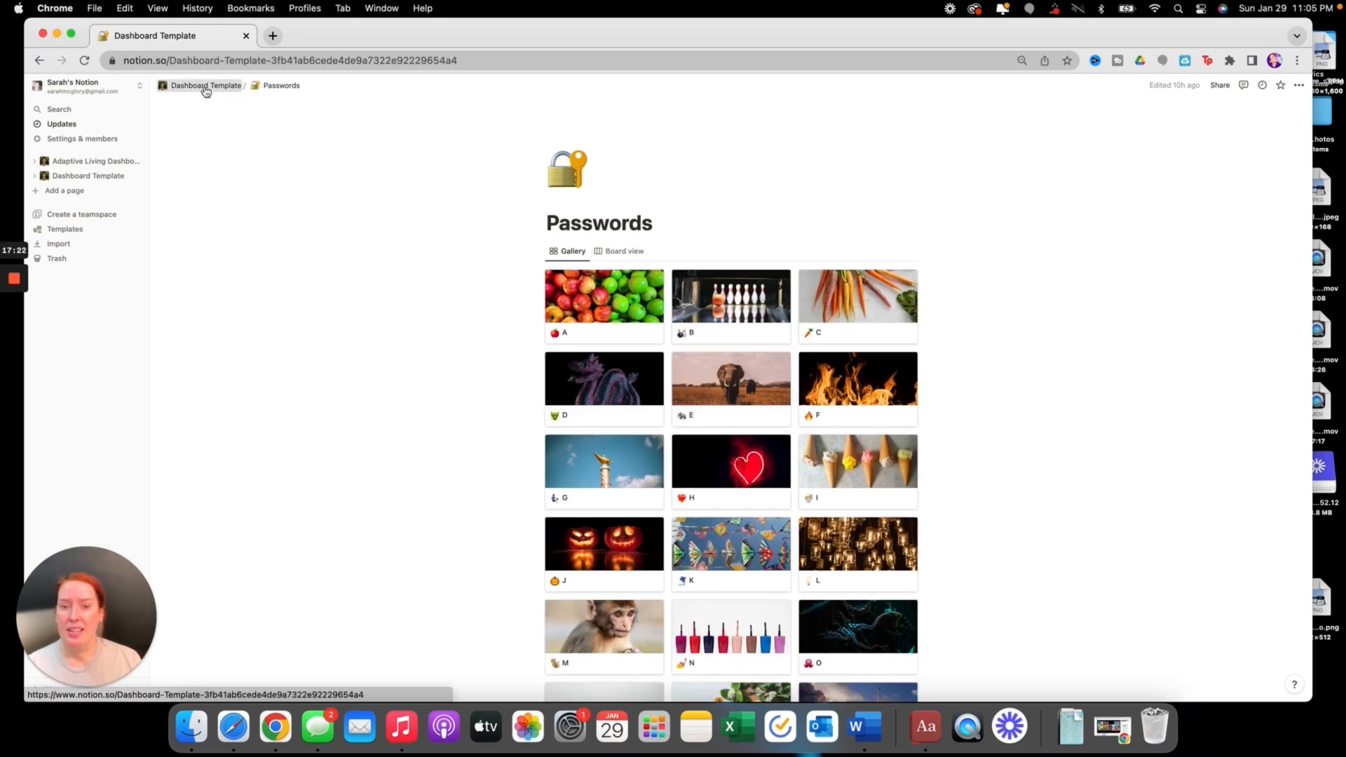